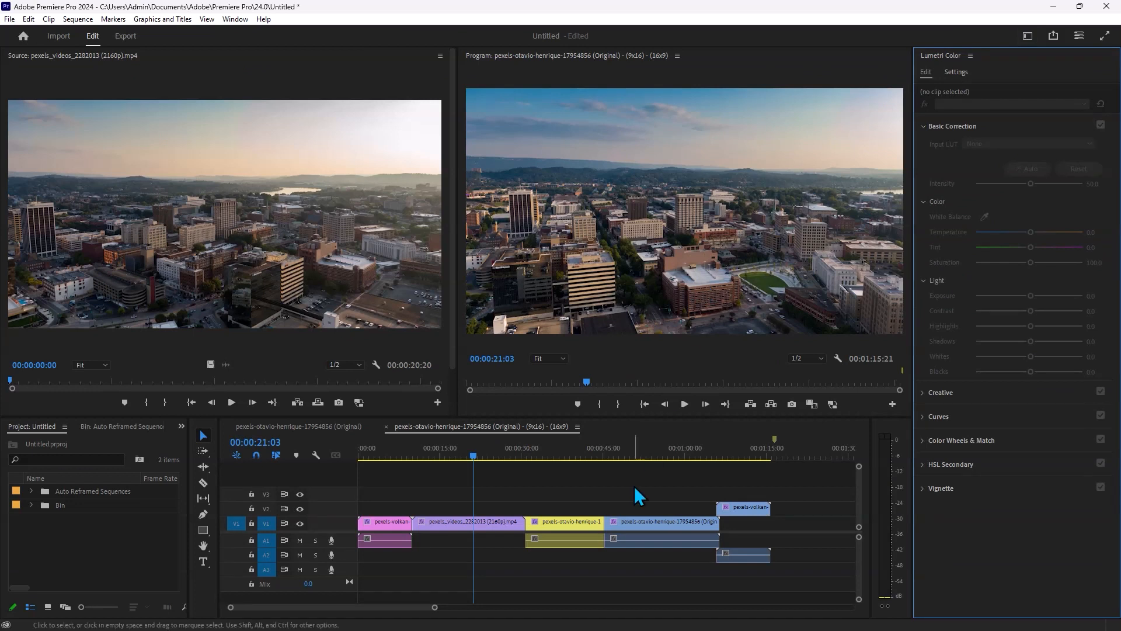
# - Target the fourth clip on V1 for colour correction with the playhead at 00:00:49:08
pyautogui.click(506, 521)
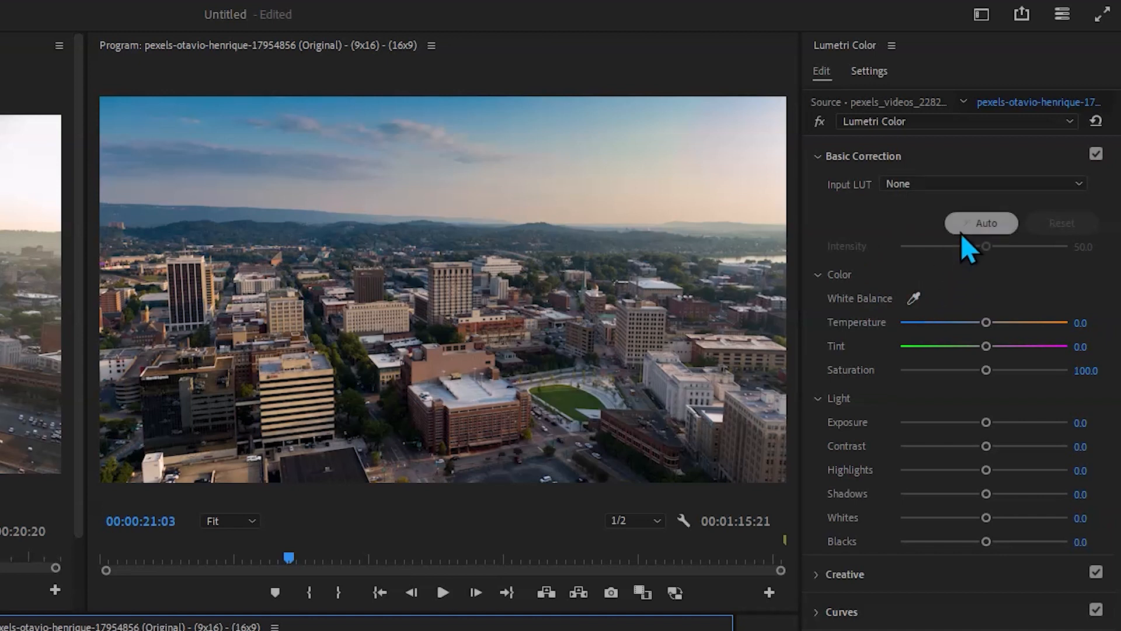
pyautogui.moveTo(420, 630); pyautogui.dragTo(583, 629)
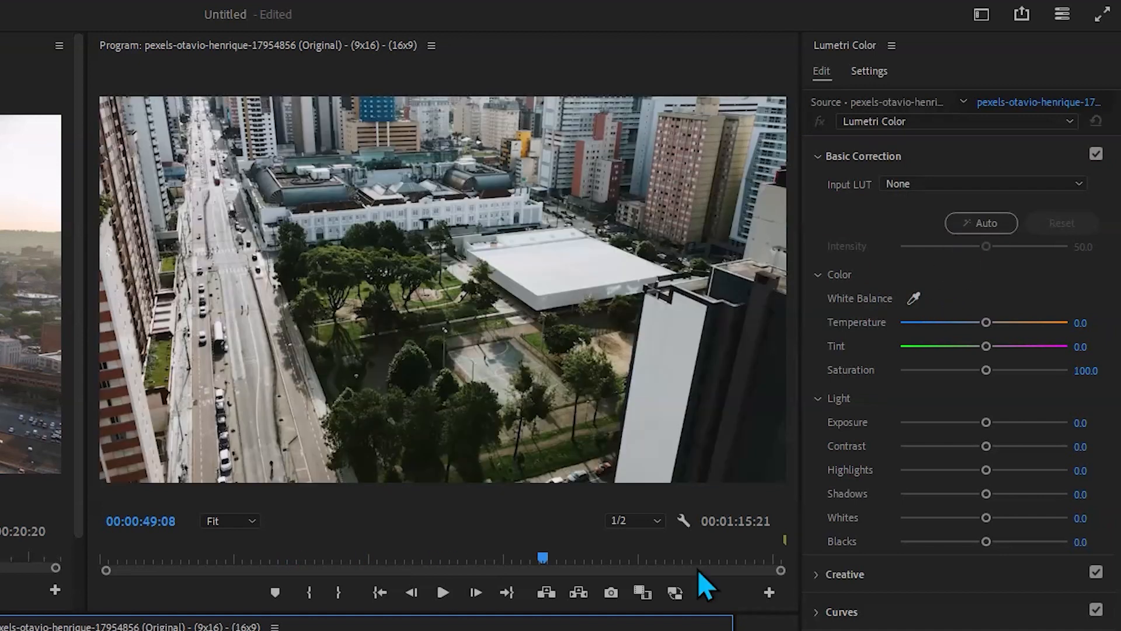
# - Try the automatic Basic Correction on the clip, including Intensity at 100, and reset the correction
pyautogui.click(984, 232)
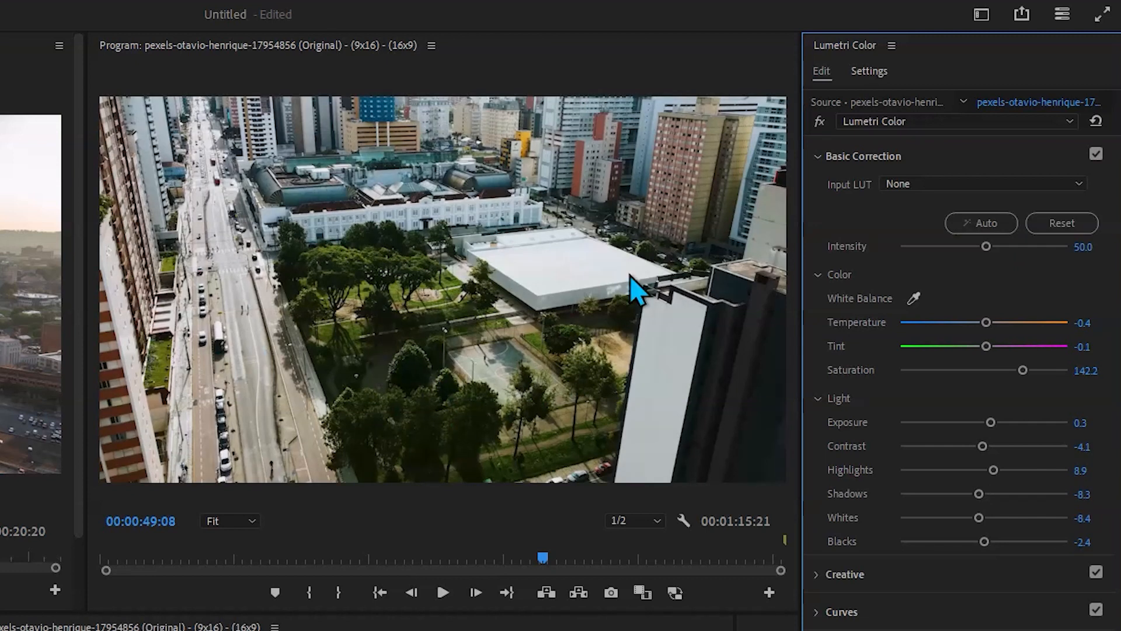
pyautogui.moveTo(986, 246); pyautogui.dragTo(1101, 250)
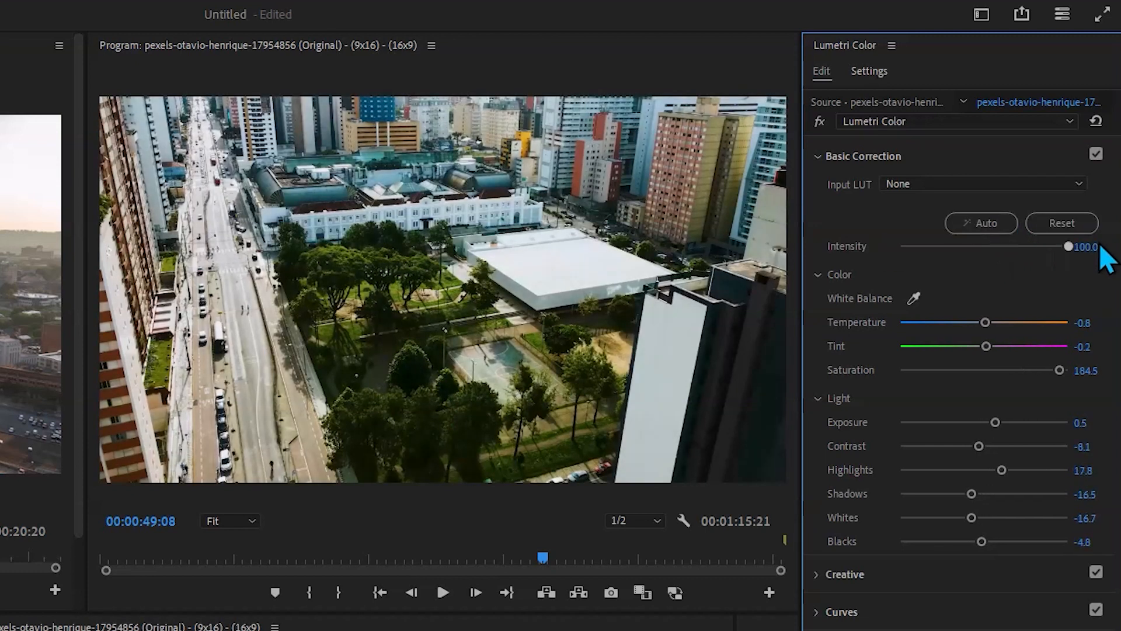
pyautogui.click(1062, 223)
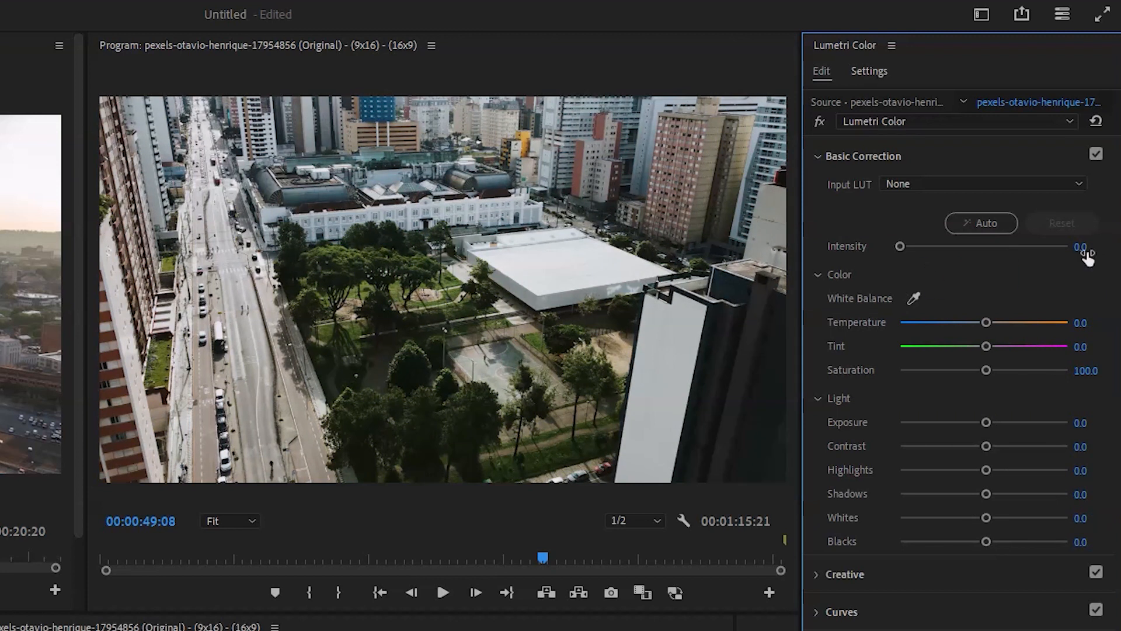
pyautogui.click(983, 224)
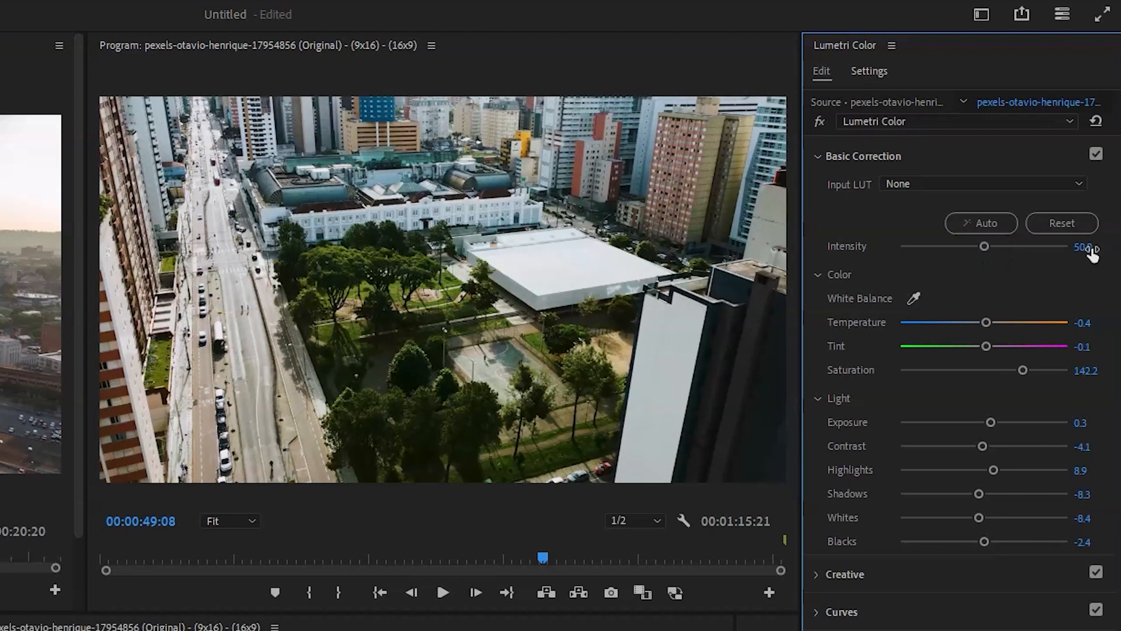
pyautogui.click(1071, 219)
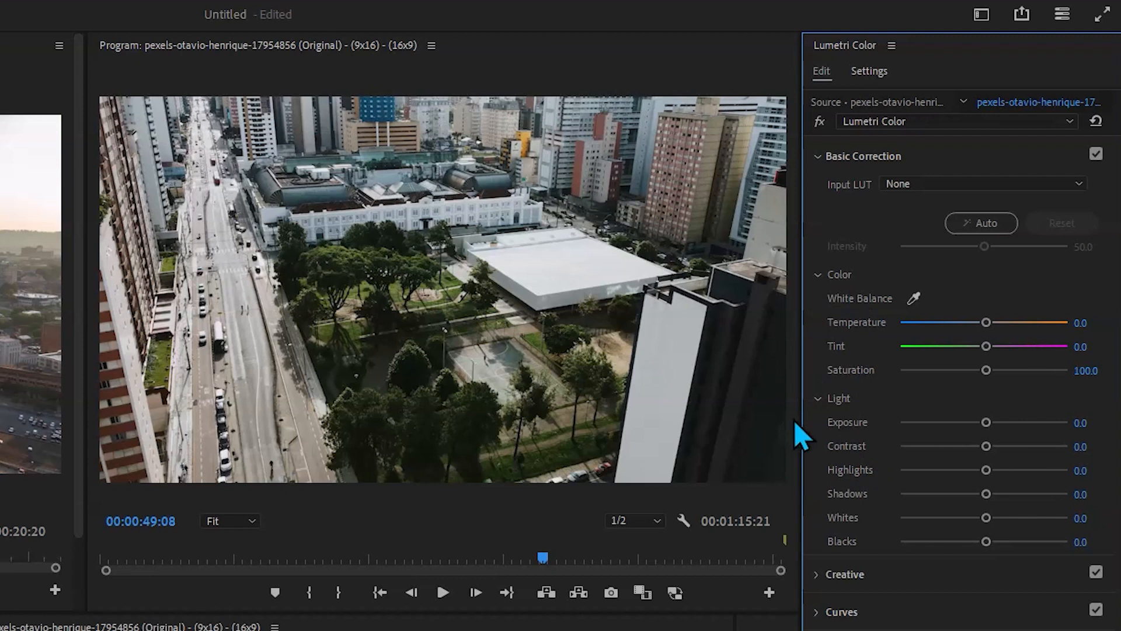
# - Try setting the White Balance by sampling the trees in the park, and undo the change
pyautogui.click(913, 297)
pyautogui.click(415, 326)
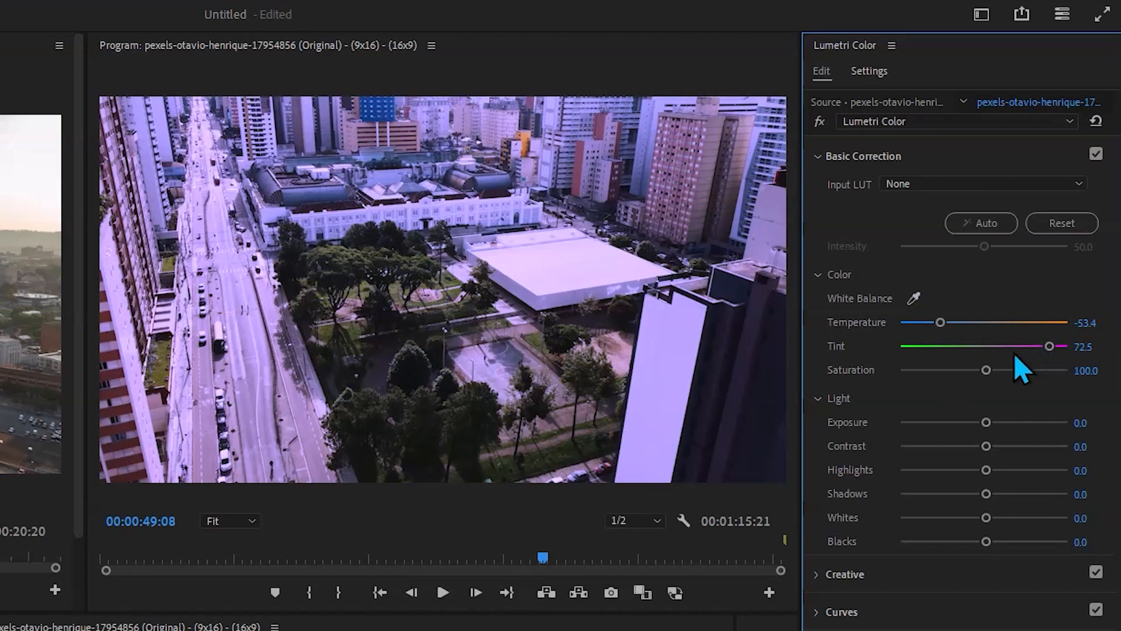
pyautogui.hotkey('ctrl', 'z')
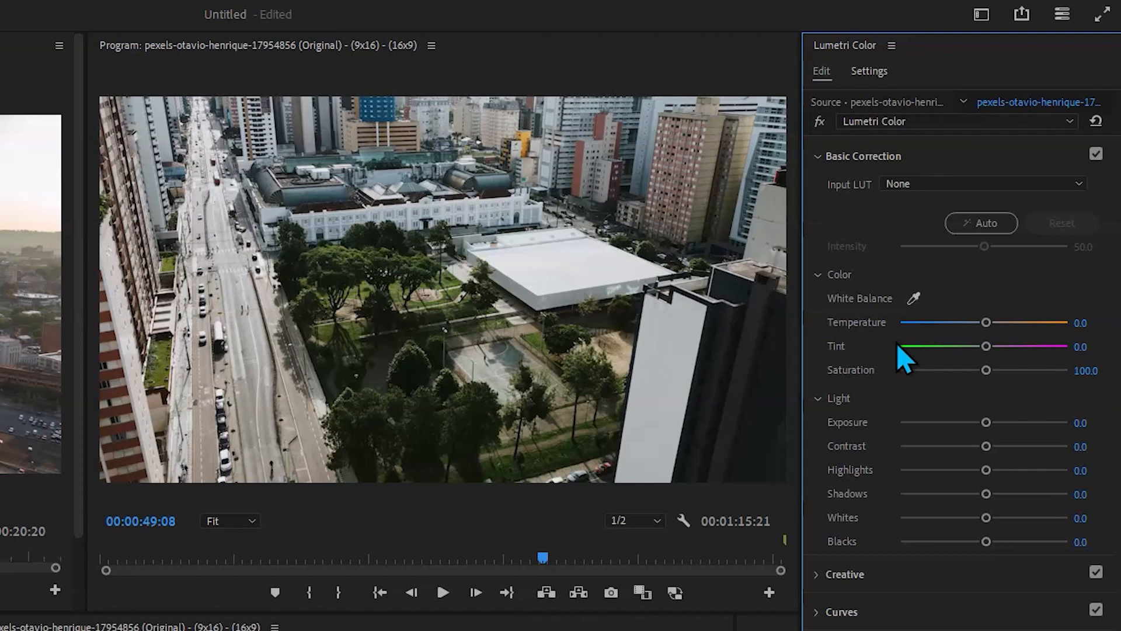
pyautogui.hotkey('ctrl', 'shift', 'z')
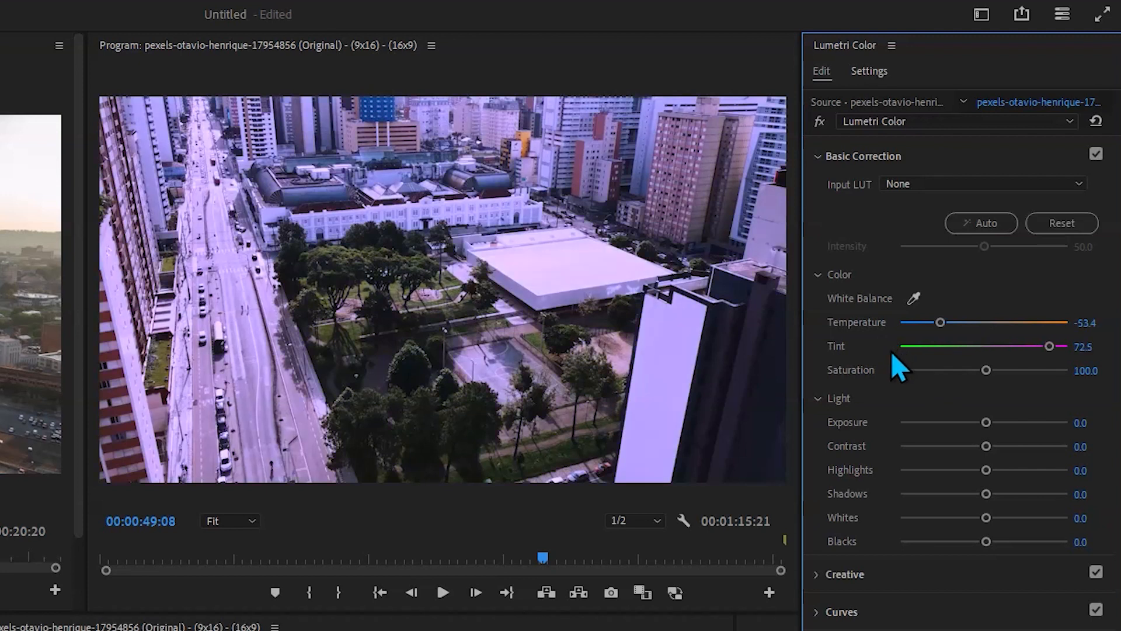
pyautogui.hotkey('ctrl', 'z')
# - Try Temperature at 10.9, Tint at -5.4 and Saturation at 200, resetting Basic Correction after each one
pyautogui.moveTo(985, 323)
pyautogui.mouseDown()
pyautogui.moveTo(1111, 321)
pyautogui.moveTo(803, 319)
pyautogui.moveTo(992, 324)
pyautogui.mouseUp()
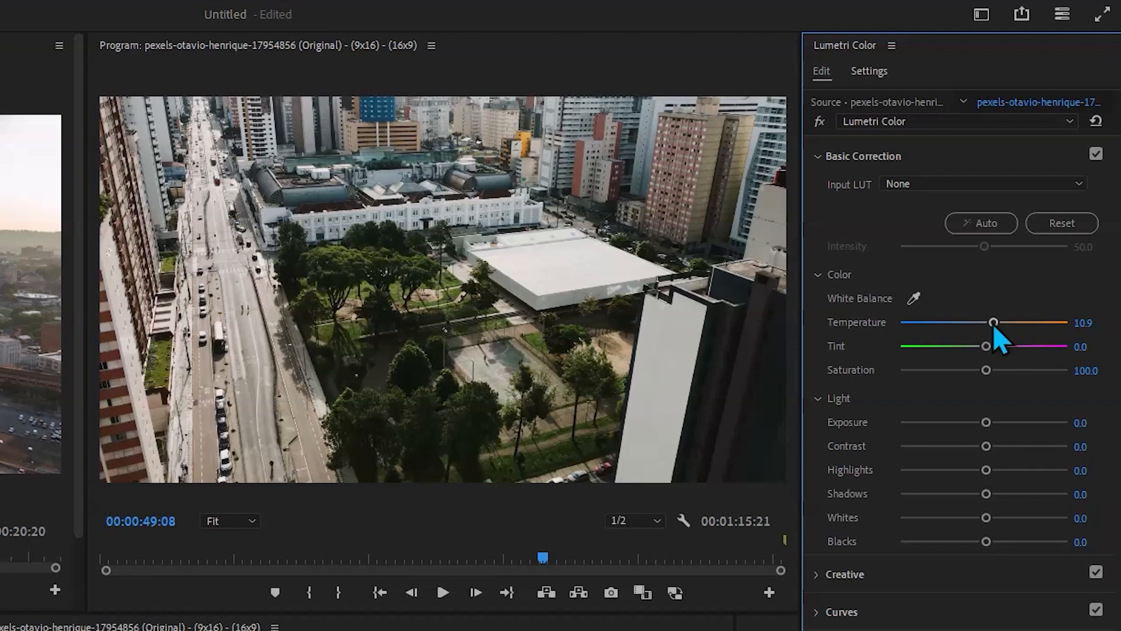
pyautogui.click(1083, 222)
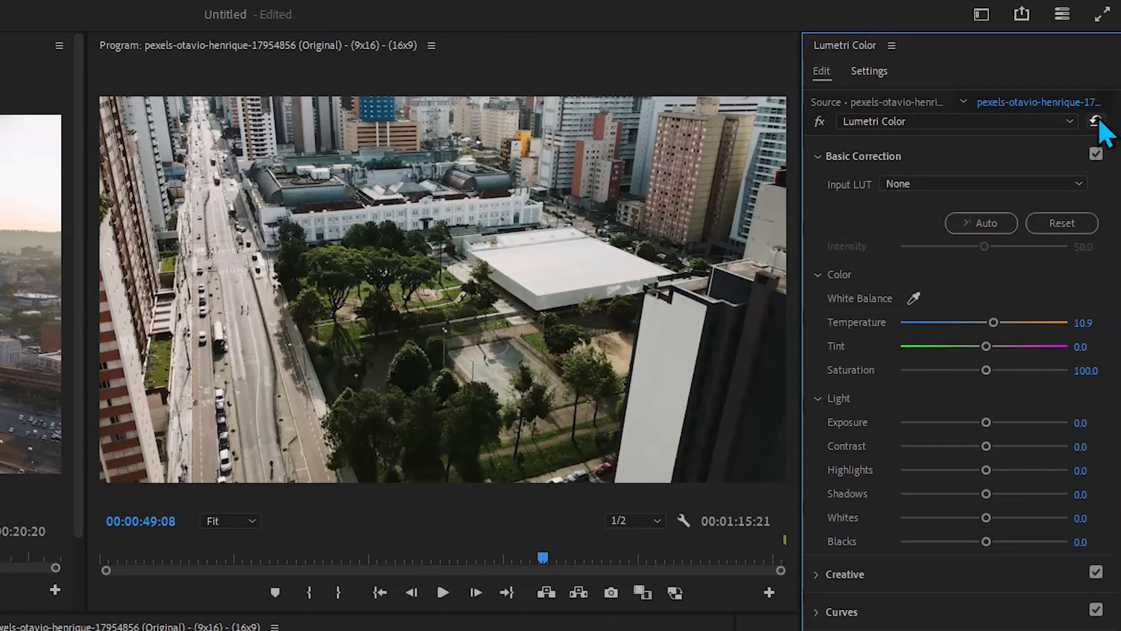
pyautogui.moveTo(986, 347)
pyautogui.mouseDown()
pyautogui.moveTo(1073, 349)
pyautogui.moveTo(979, 350)
pyautogui.mouseUp()
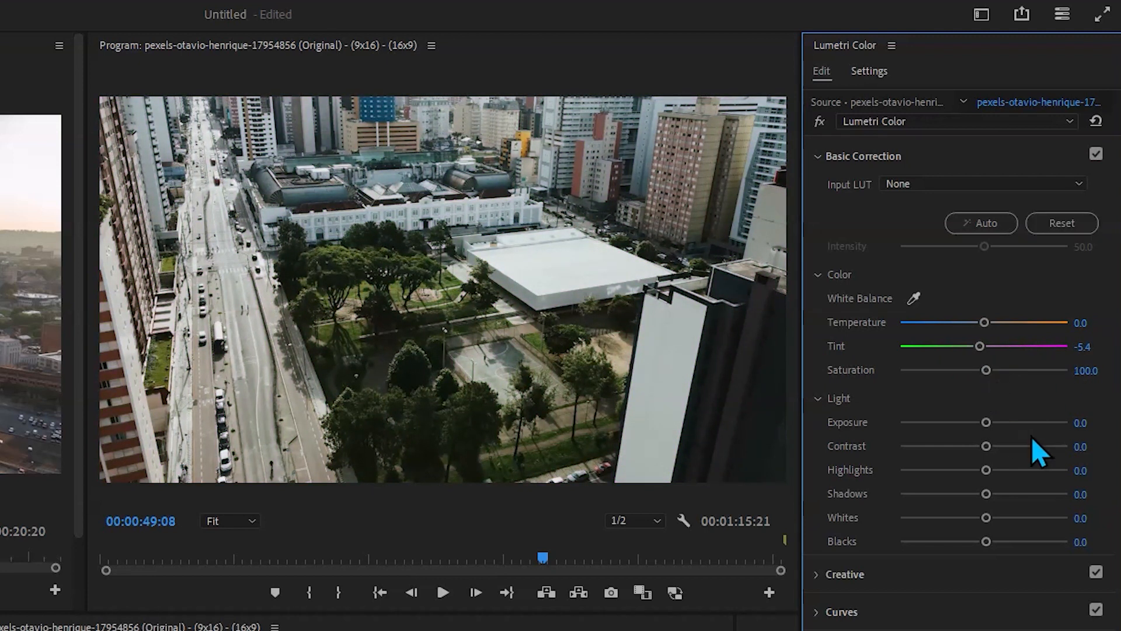
pyautogui.click(1058, 227)
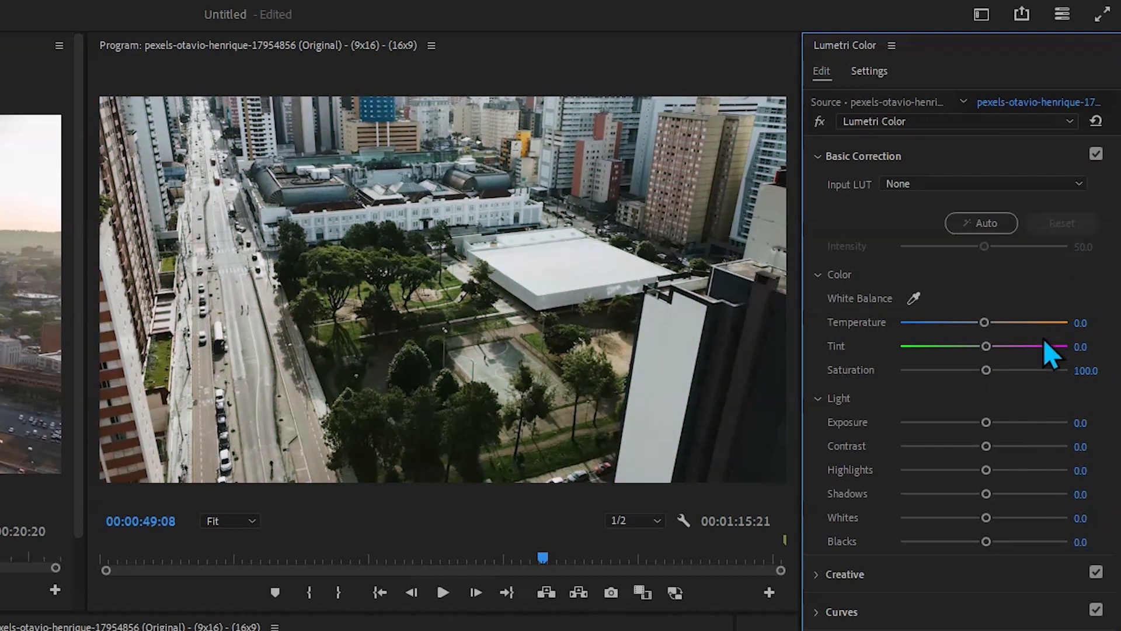
pyautogui.moveTo(986, 374); pyautogui.dragTo(1074, 371)
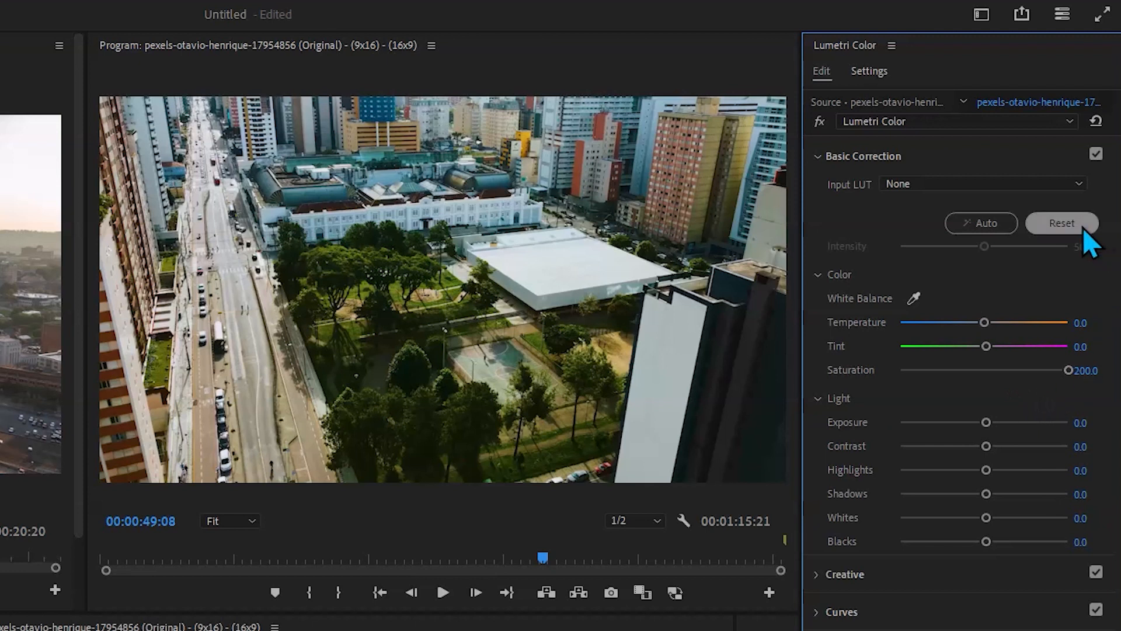
pyautogui.click(1061, 223)
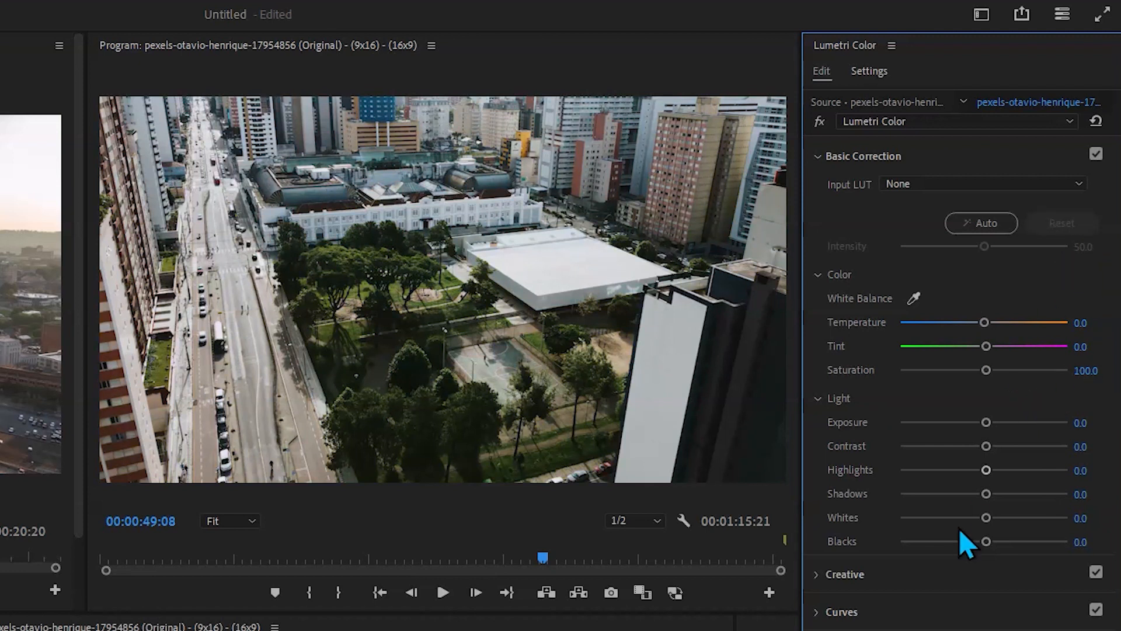
# - Try Exposure at -3.7, Contrast at 100 and Highlights at 100, resetting Basic Correction after each one
pyautogui.moveTo(986, 422); pyautogui.dragTo(922, 417)
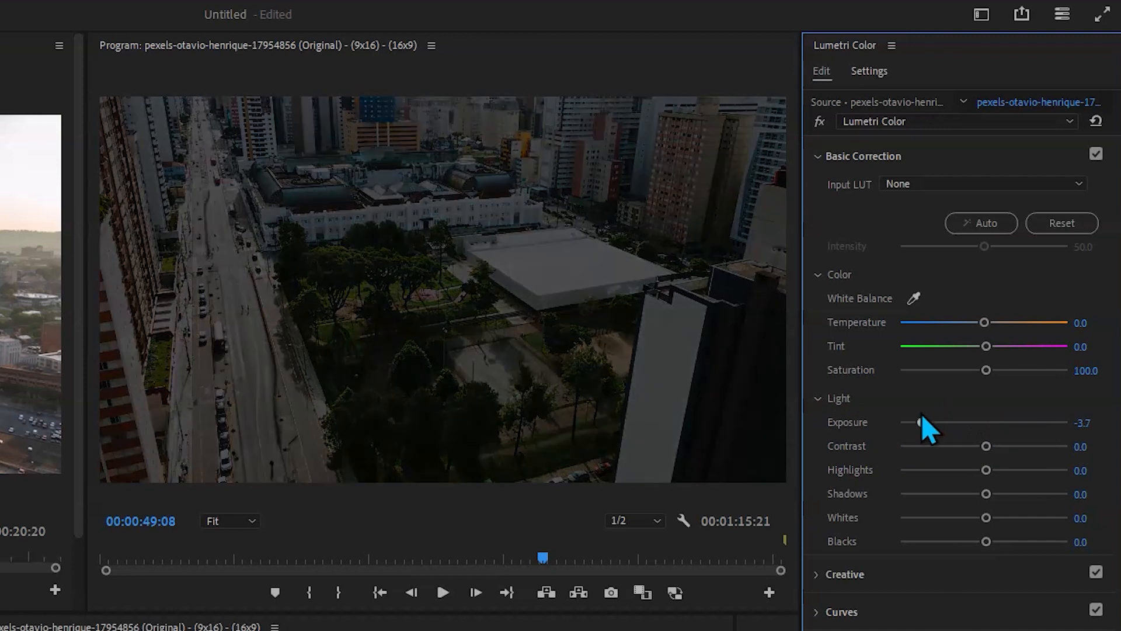
pyautogui.click(1061, 223)
pyautogui.moveTo(985, 445); pyautogui.dragTo(1109, 462)
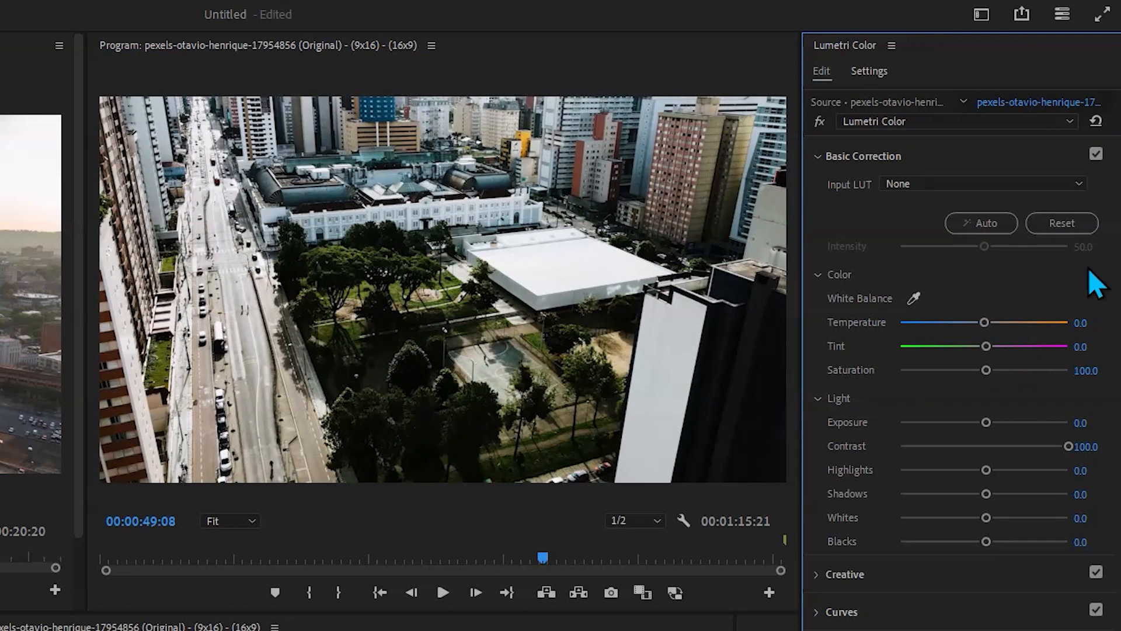
pyautogui.click(1064, 223)
pyautogui.moveTo(987, 470); pyautogui.dragTo(1118, 471)
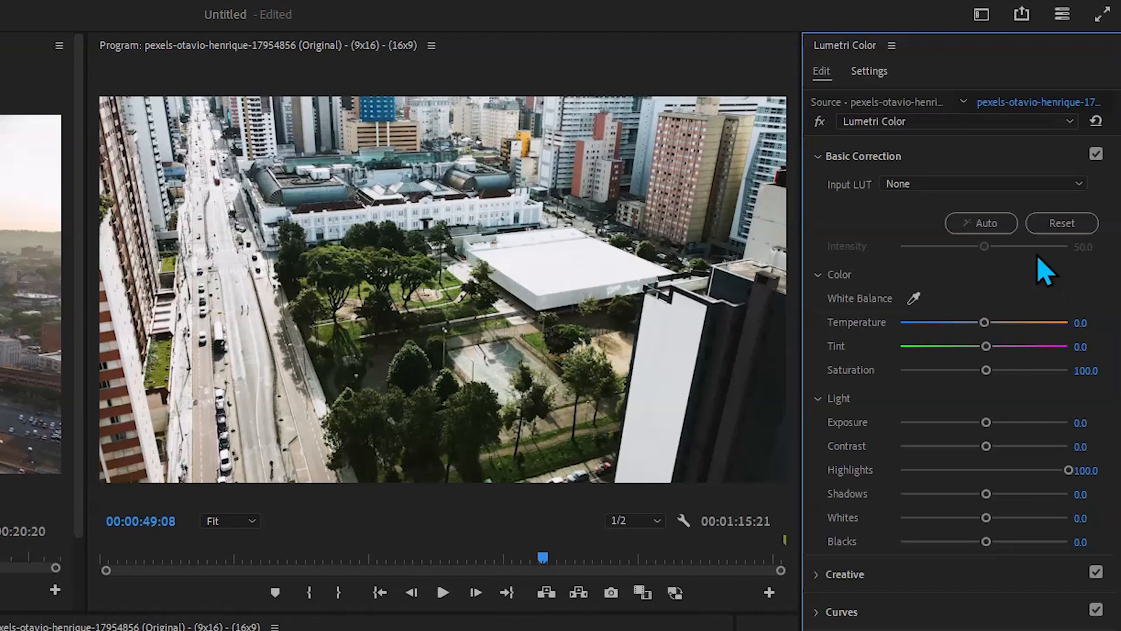
pyautogui.click(1061, 223)
# - Try raising Shadows and Whites and lowering Blacks to -31.5, resetting Basic Correction after each one
pyautogui.moveTo(986, 494); pyautogui.dragTo(1118, 507)
pyautogui.click(1063, 228)
pyautogui.moveTo(985, 517); pyautogui.dragTo(1113, 494)
pyautogui.click(1042, 223)
pyautogui.moveTo(986, 541); pyautogui.dragTo(958, 531)
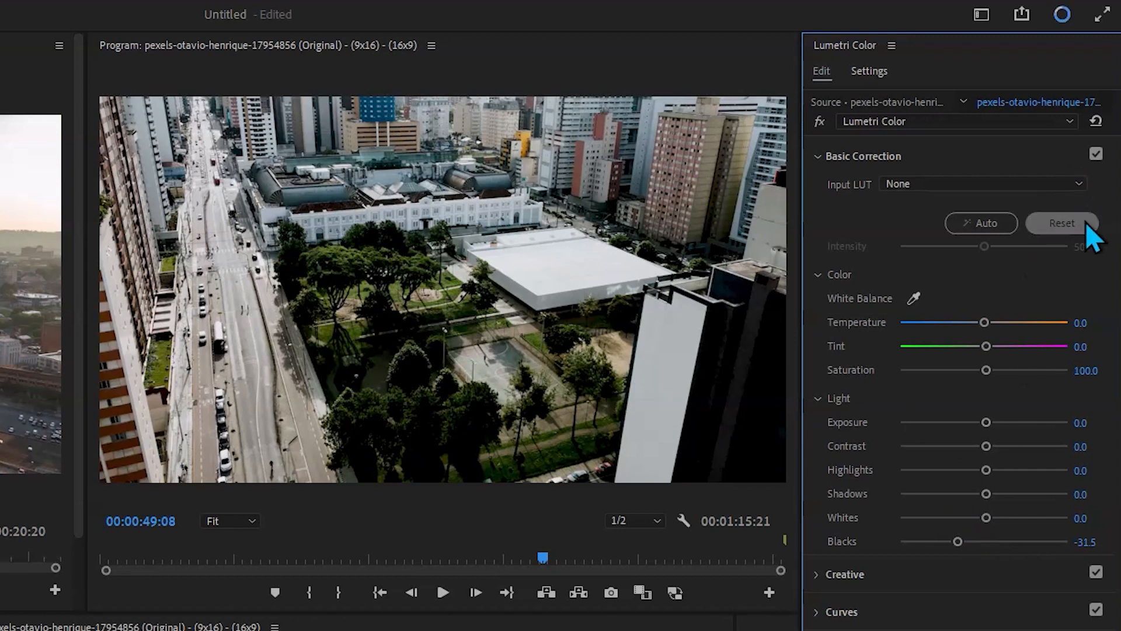
pyautogui.click(1085, 225)
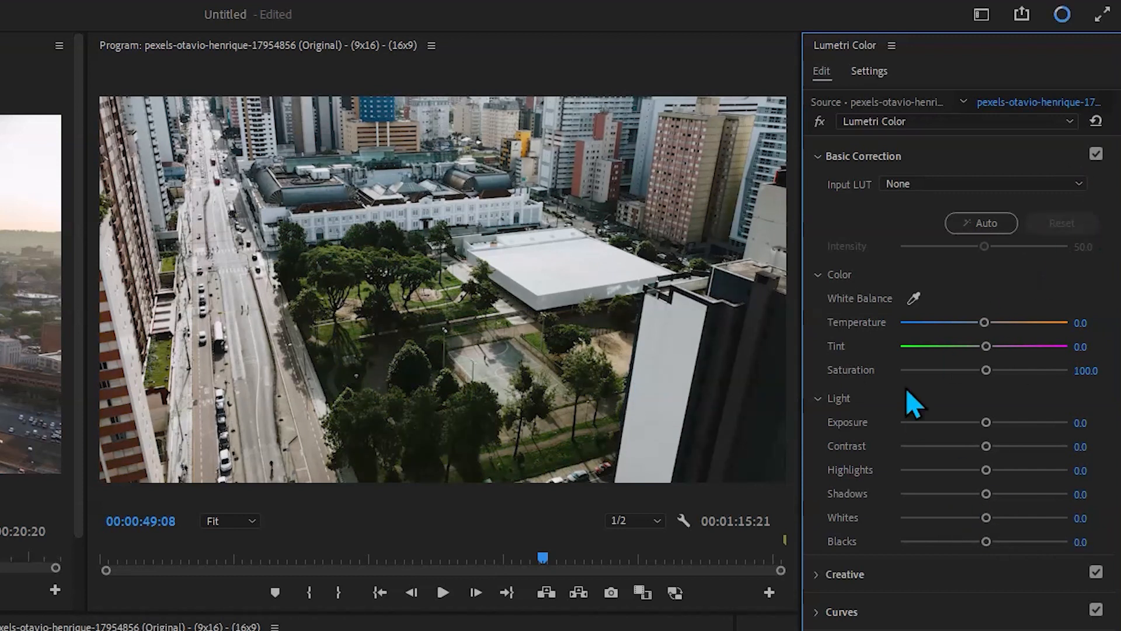
# - Switch from the Basic Correction settings to Creative and try a lower look Intensity, resetting the Lumetri effect
pyautogui.click(818, 156)
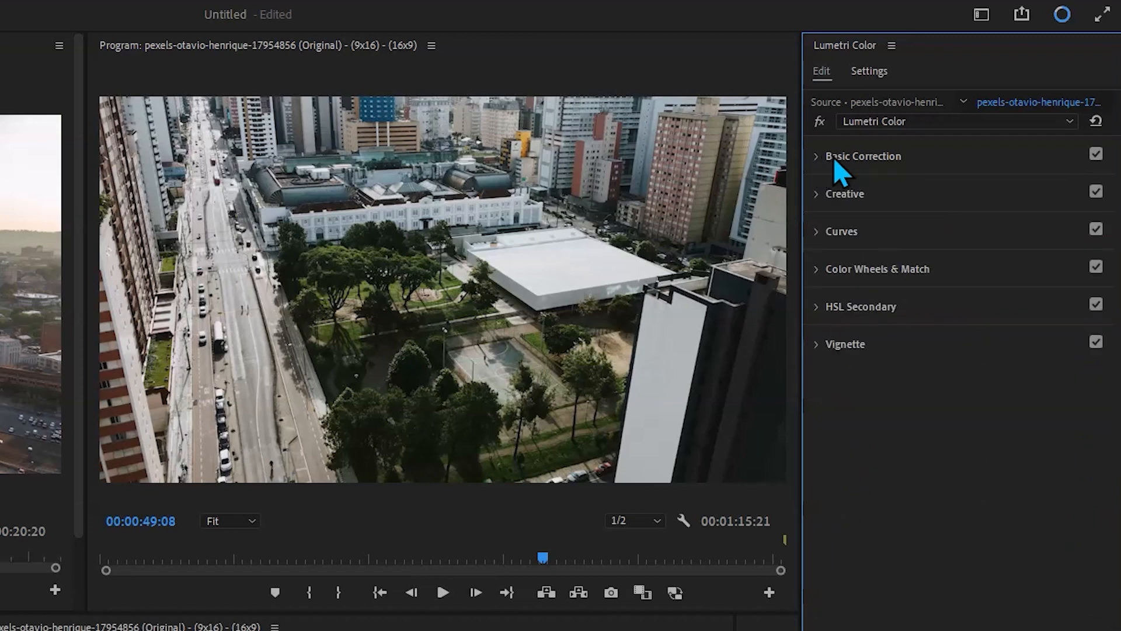
pyautogui.click(816, 196)
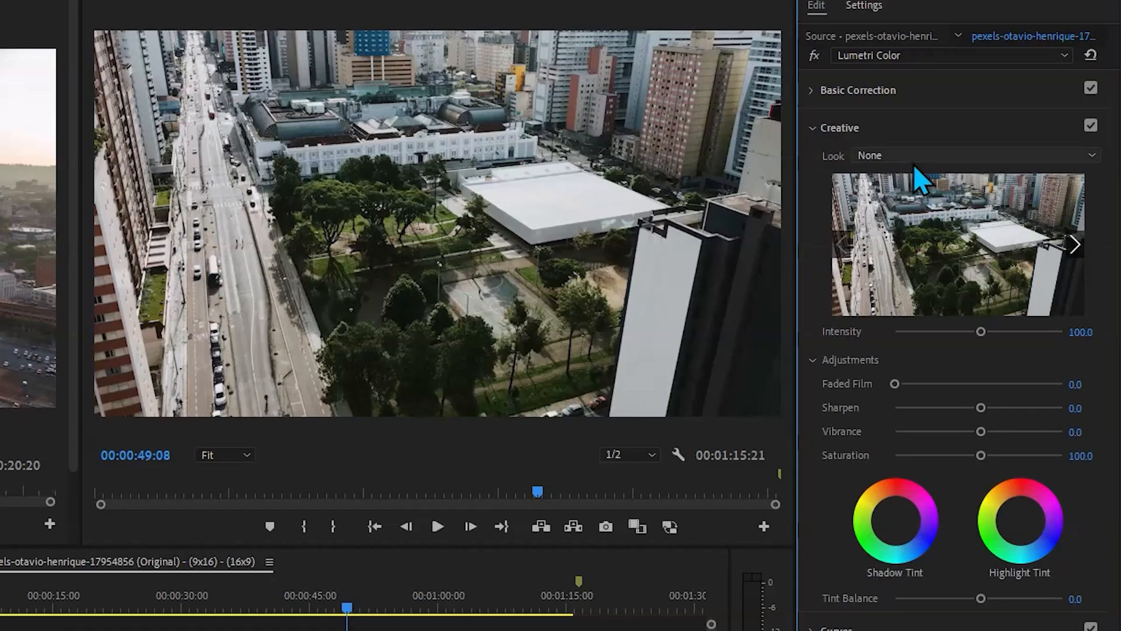
pyautogui.moveTo(981, 331); pyautogui.dragTo(953, 321)
pyautogui.click(1090, 55)
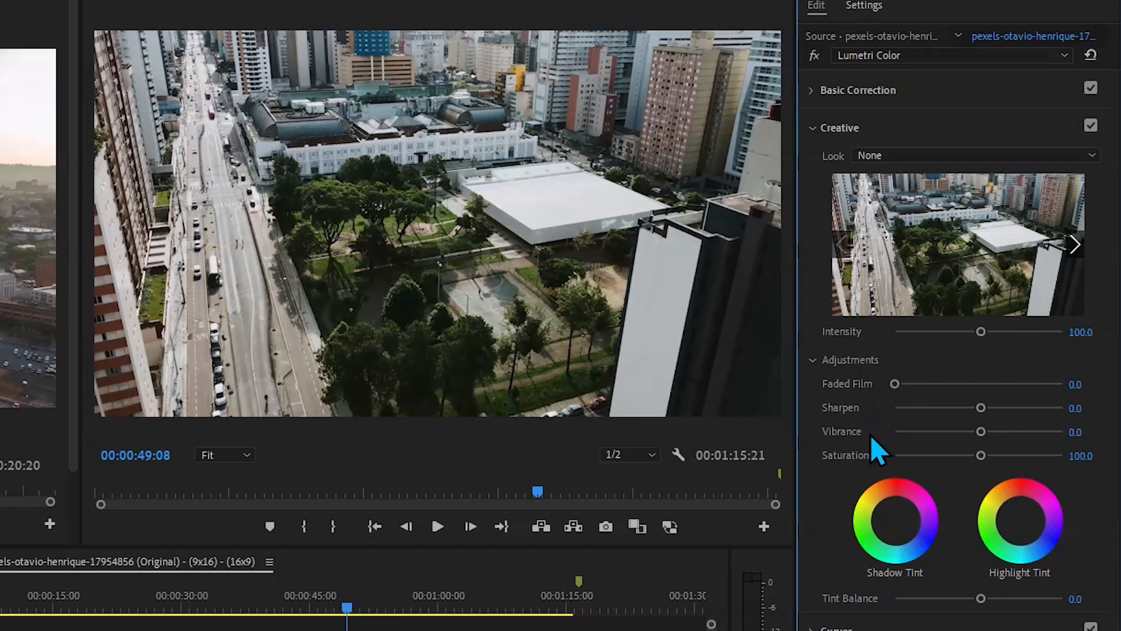
# - Try the Creative adjustments Faded Film, Sharpen and Vibrance at 100, and reset the Lumetri effect
pyautogui.moveTo(894, 383)
pyautogui.mouseDown()
pyautogui.moveTo(1025, 380)
pyautogui.moveTo(892, 393)
pyautogui.mouseUp()
pyautogui.moveTo(976, 409); pyautogui.dragTo(1112, 409)
pyautogui.doubleClick(1063, 408)
pyautogui.moveTo(981, 431); pyautogui.dragTo(1118, 443)
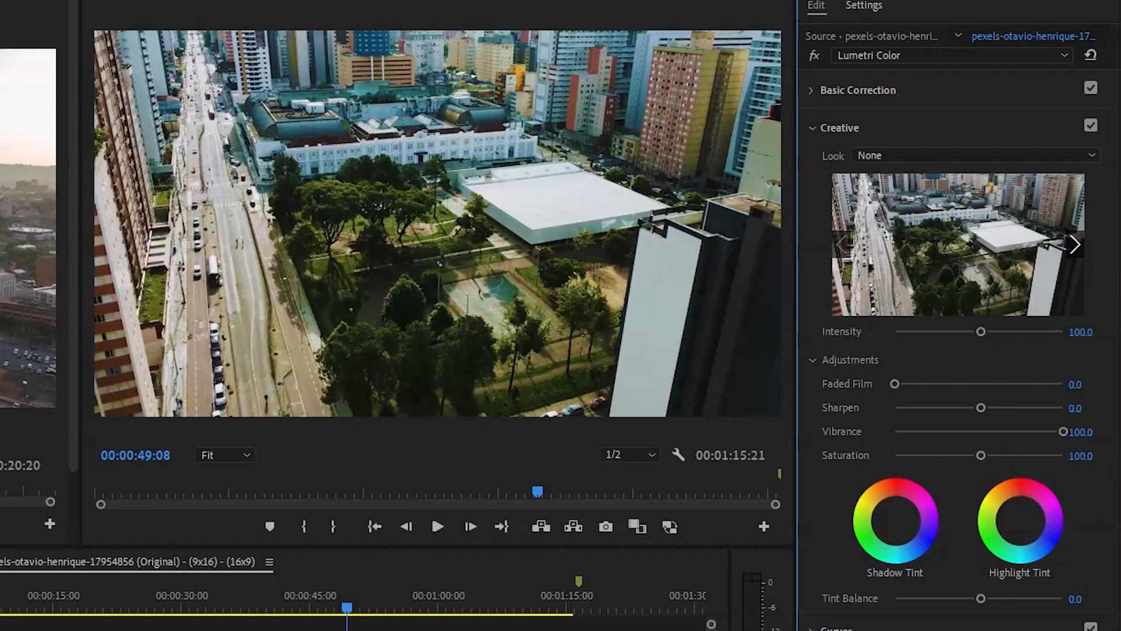
pyautogui.click(1091, 58)
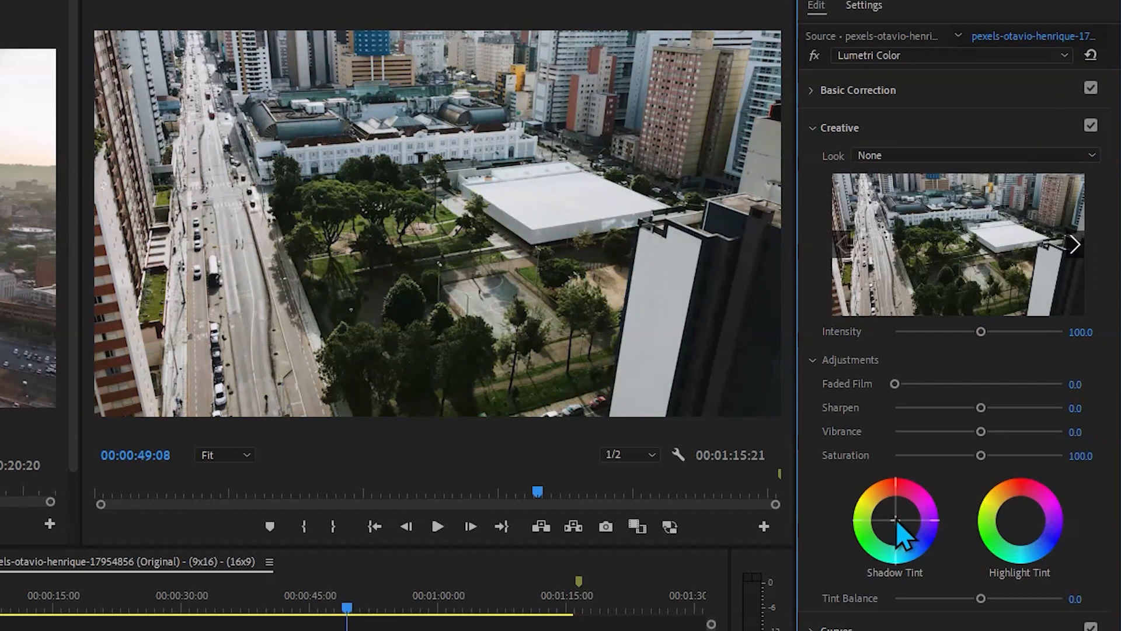
# - Try tinting the shadows and highlights and shifting the Tint Balance to about 96.7, resetting the Lumetri effect
pyautogui.moveTo(896, 520); pyautogui.dragTo(910, 510)
pyautogui.moveTo(1022, 520)
pyautogui.mouseDown()
pyautogui.moveTo(1031, 527)
pyautogui.moveTo(1020, 520)
pyautogui.mouseUp()
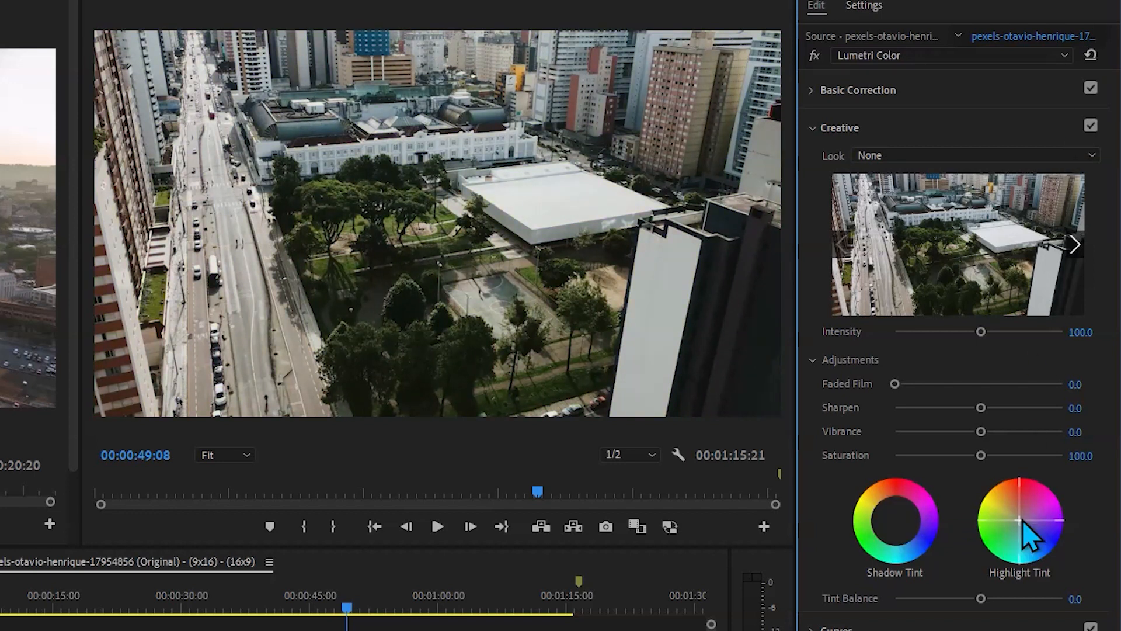
pyautogui.click(1090, 56)
pyautogui.moveTo(981, 600); pyautogui.dragTo(823, 610)
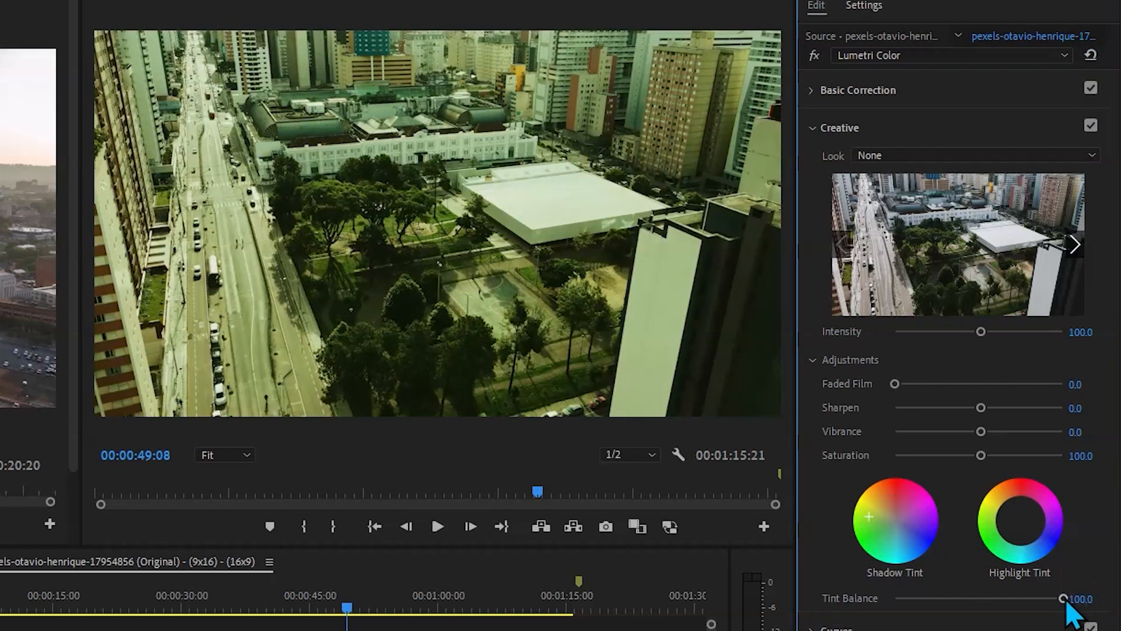
pyautogui.moveTo(1064, 601)
pyautogui.mouseDown()
pyautogui.moveTo(892, 610)
pyautogui.moveTo(1057, 605)
pyautogui.mouseUp()
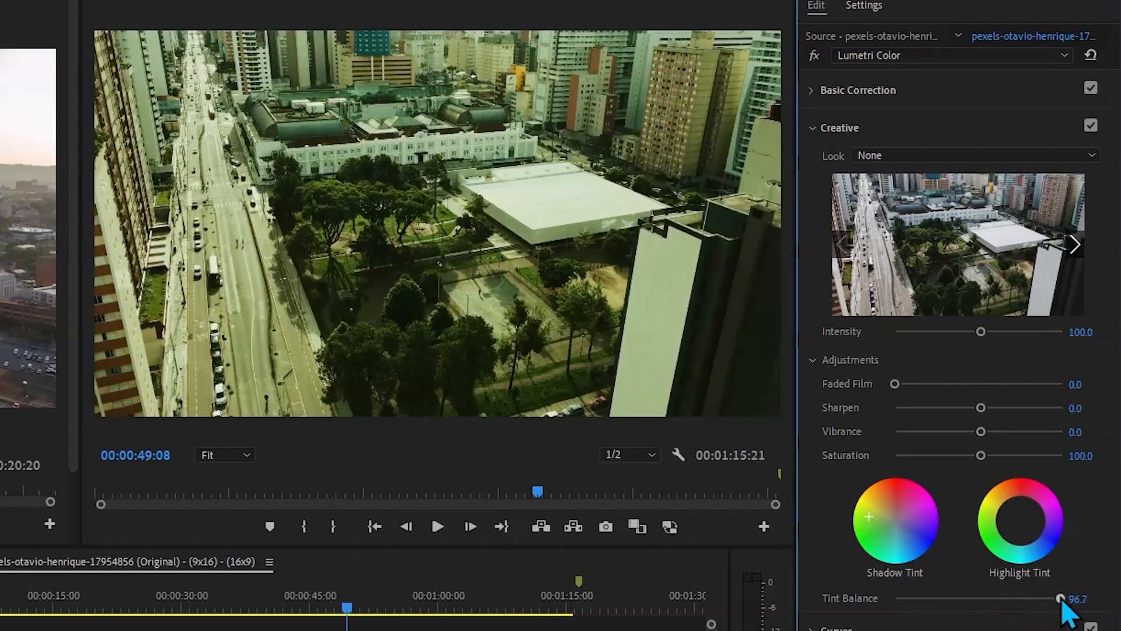
pyautogui.click(1091, 55)
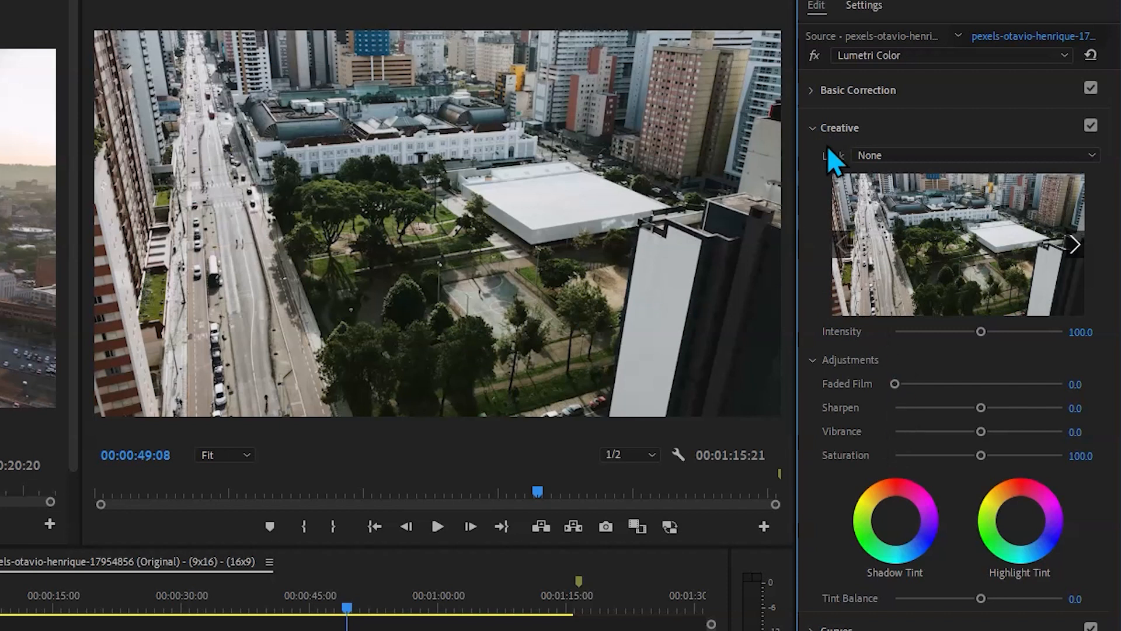
# - Switch from the Creative settings to Curves and try bending the master and individual colour channel RGB curves
pyautogui.click(865, 121)
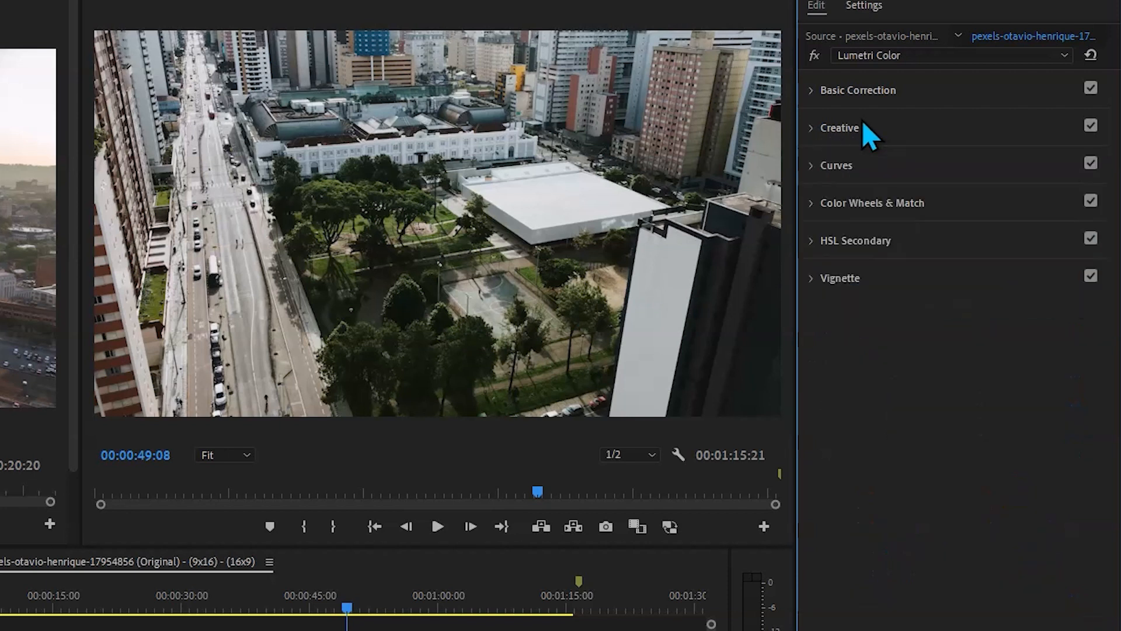
pyautogui.click(850, 167)
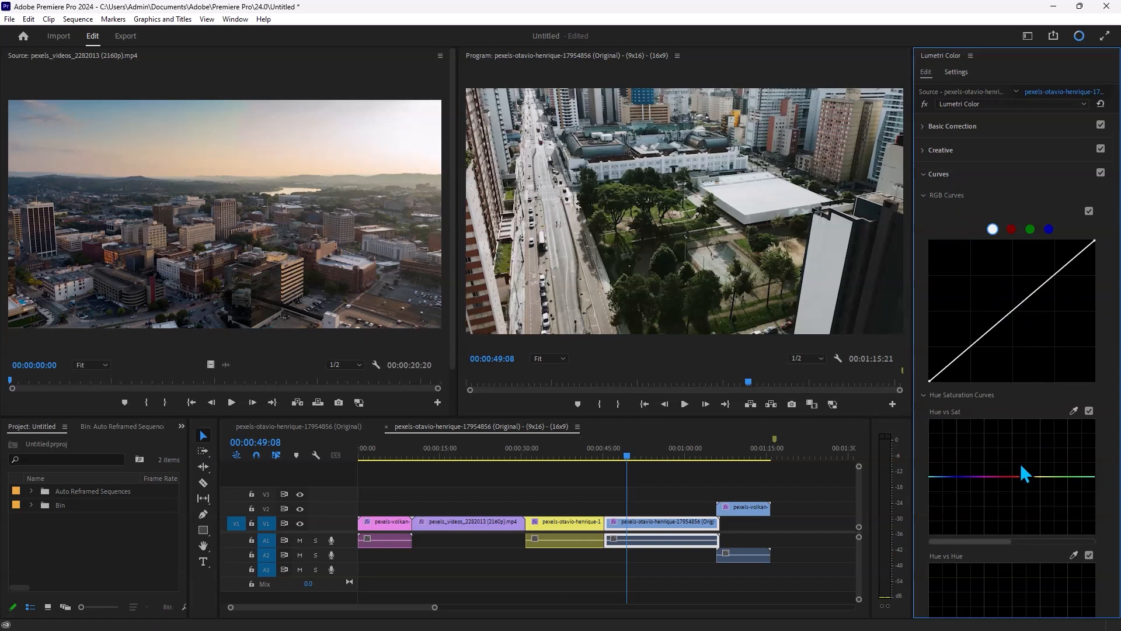
pyautogui.moveTo(1004, 314)
pyautogui.mouseDown()
pyautogui.moveTo(1042, 350)
pyautogui.moveTo(996, 290)
pyautogui.moveTo(961, 315)
pyautogui.moveTo(928, 363)
pyautogui.moveTo(1017, 257)
pyautogui.moveTo(1078, 367)
pyautogui.moveTo(1021, 301)
pyautogui.mouseUp()
pyautogui.click(1011, 229)
pyautogui.moveTo(1018, 304); pyautogui.dragTo(998, 290)
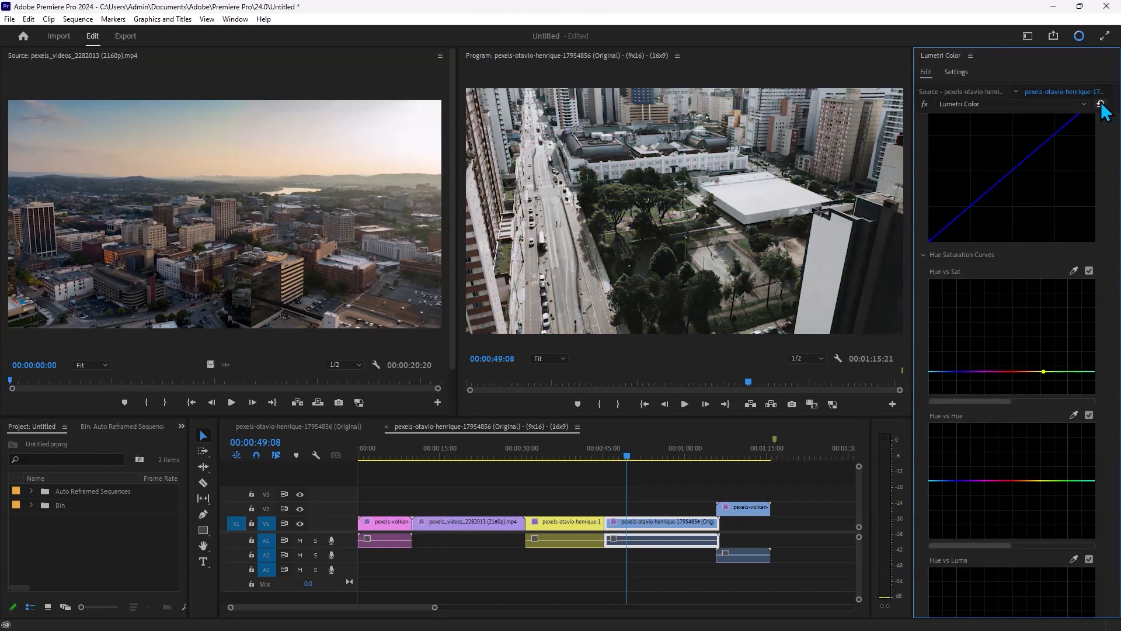
# - Look through the Hue Saturation Curves, and collapse the Curves settings
pyautogui.scroll(-2, 979, 394)
pyautogui.scroll(3, 963, 384)
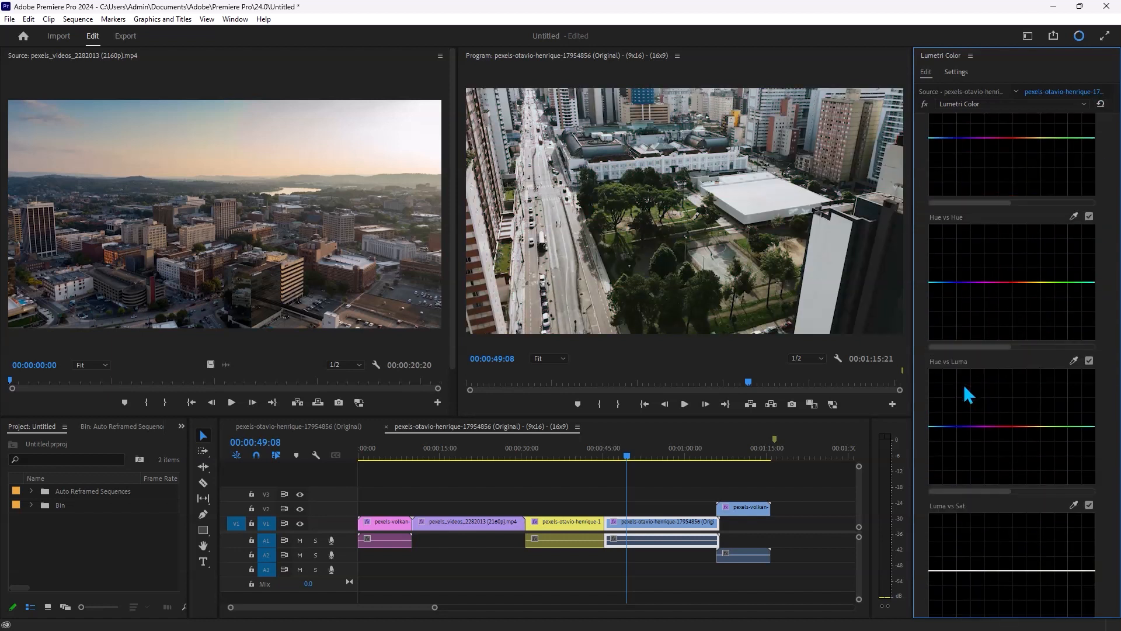
pyautogui.scroll(6, 960, 384)
pyautogui.scroll(-5, 978, 473)
pyautogui.scroll(4, 977, 450)
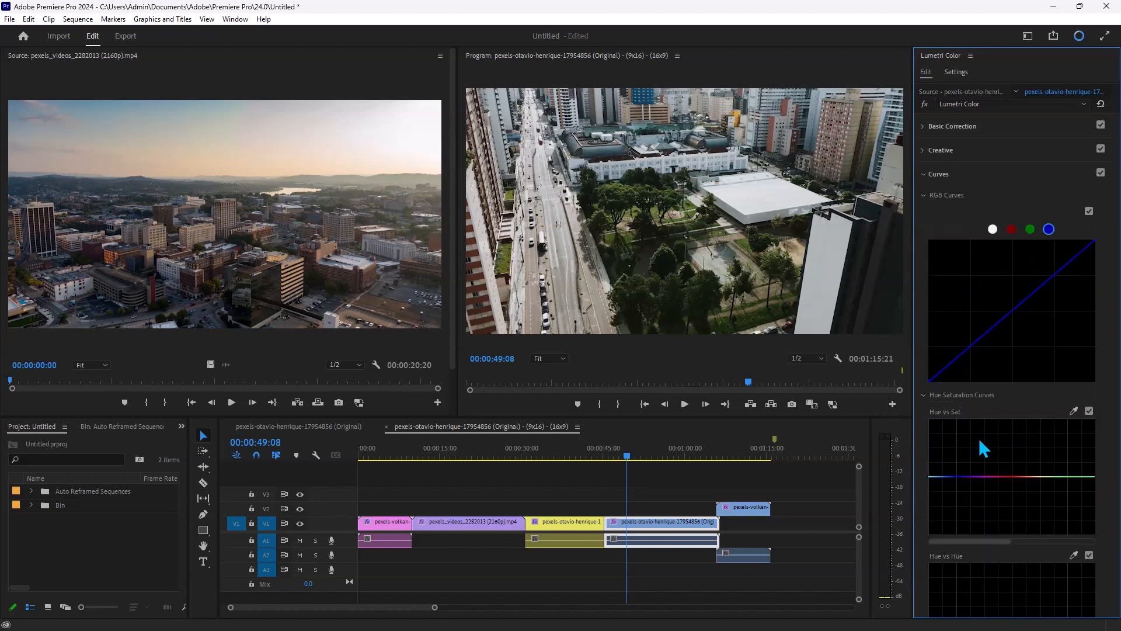
pyautogui.click(951, 175)
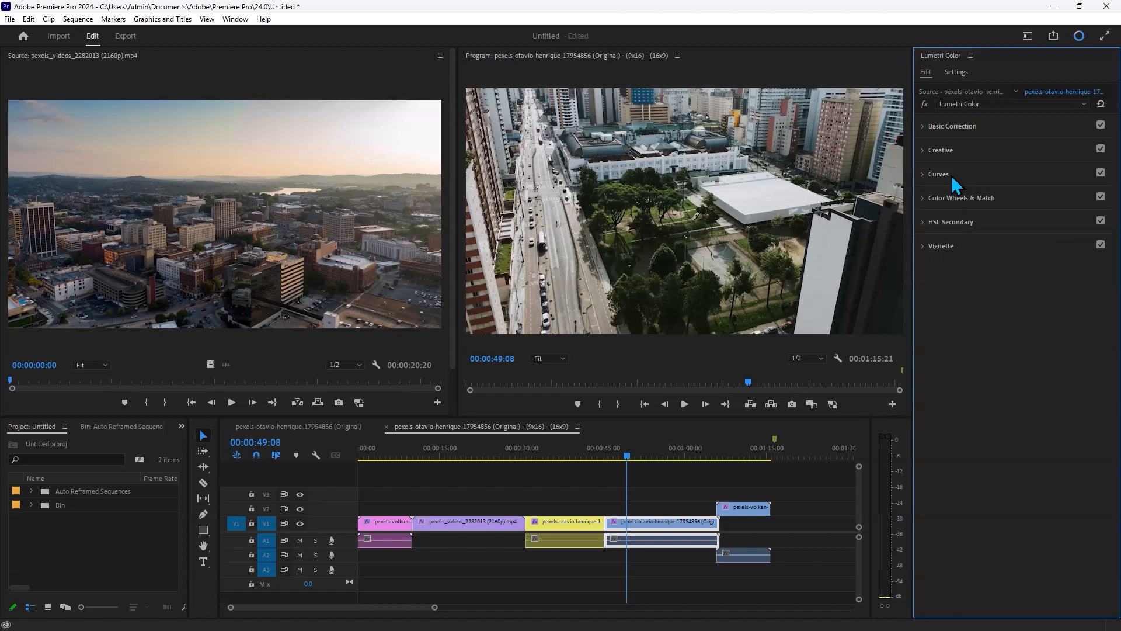
# - Try tinting the midtones and the shadows with the colour wheels, resetting the Lumetri effect after each, and collapse Color Wheels & Match
pyautogui.click(963, 199)
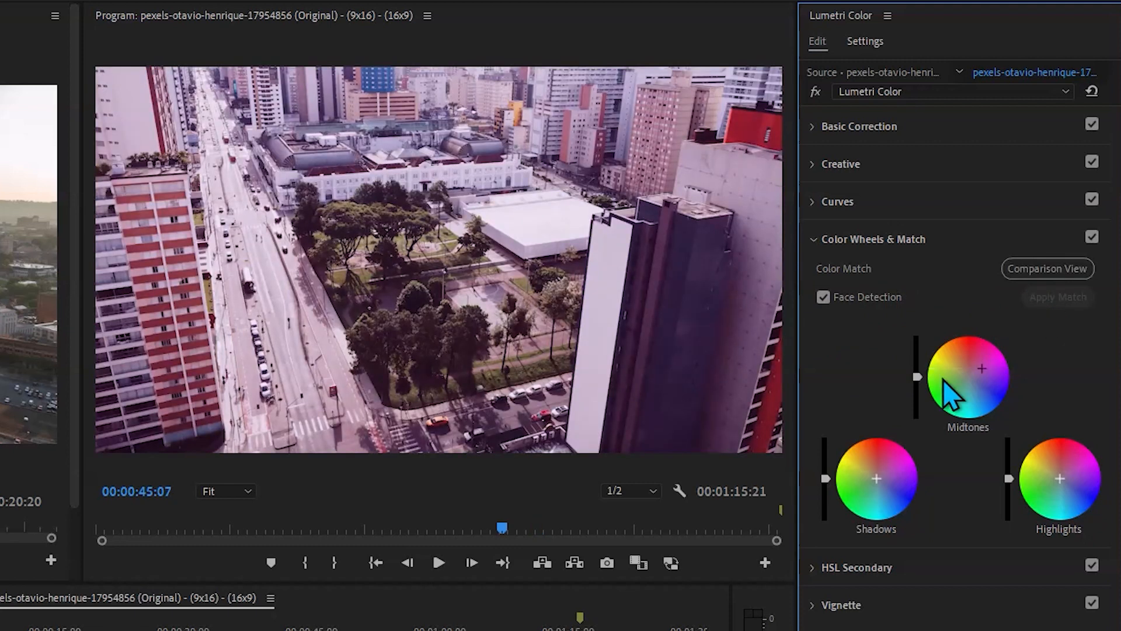
pyautogui.click(1092, 92)
pyautogui.click(884, 488)
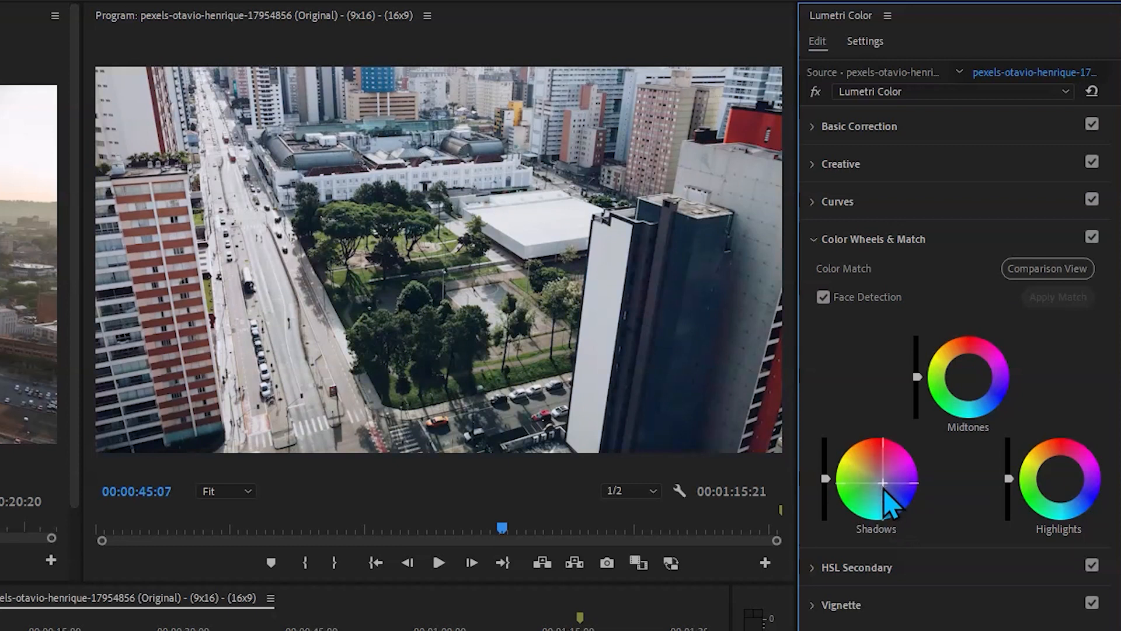
pyautogui.click(1091, 92)
pyautogui.click(912, 236)
# - Try the preset key colours in HSL Secondary and look through the mask display options such as White/Black
pyautogui.click(856, 280)
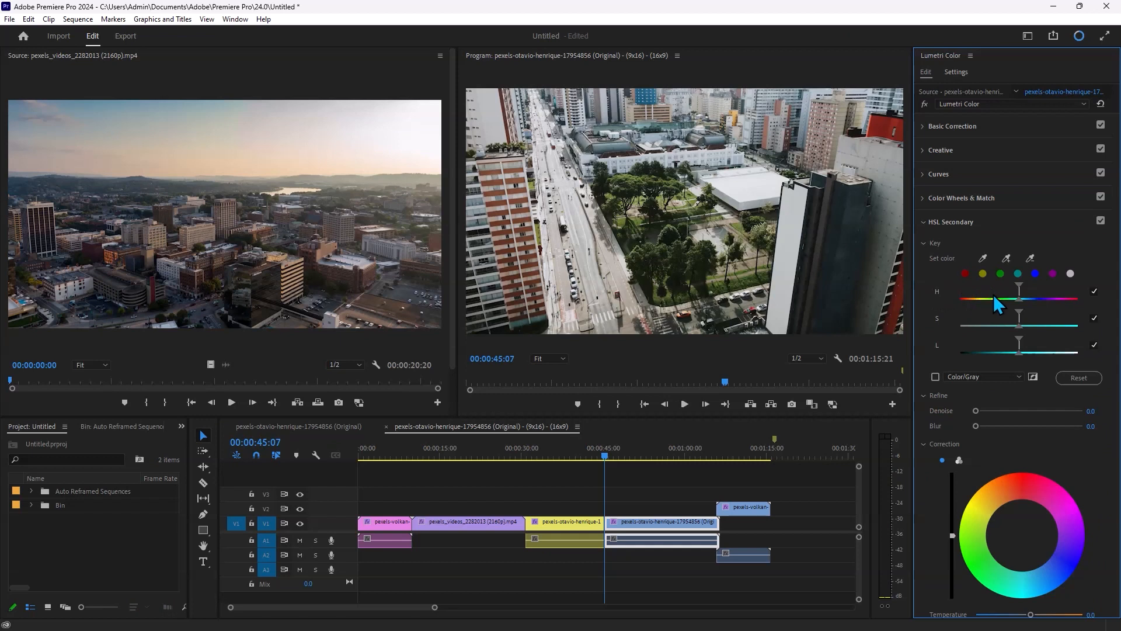
pyautogui.click(983, 274)
pyautogui.click(980, 262)
pyautogui.click(965, 273)
pyautogui.click(983, 272)
pyautogui.click(999, 273)
pyautogui.click(1019, 274)
pyautogui.click(1052, 273)
pyautogui.click(1068, 273)
pyautogui.click(984, 376)
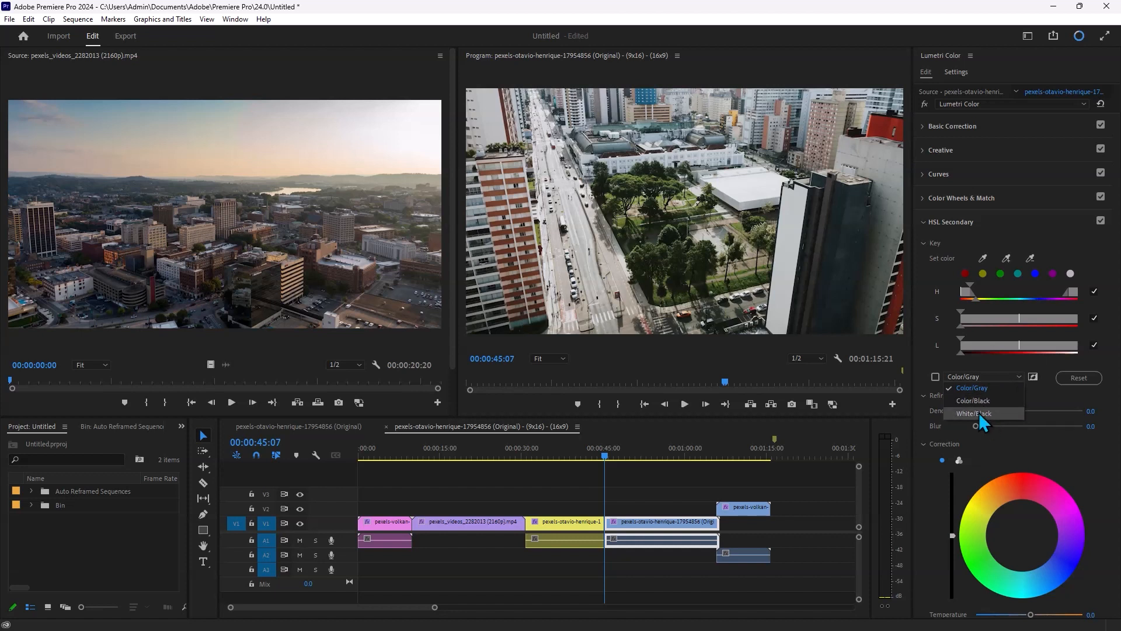
pyautogui.click(986, 418)
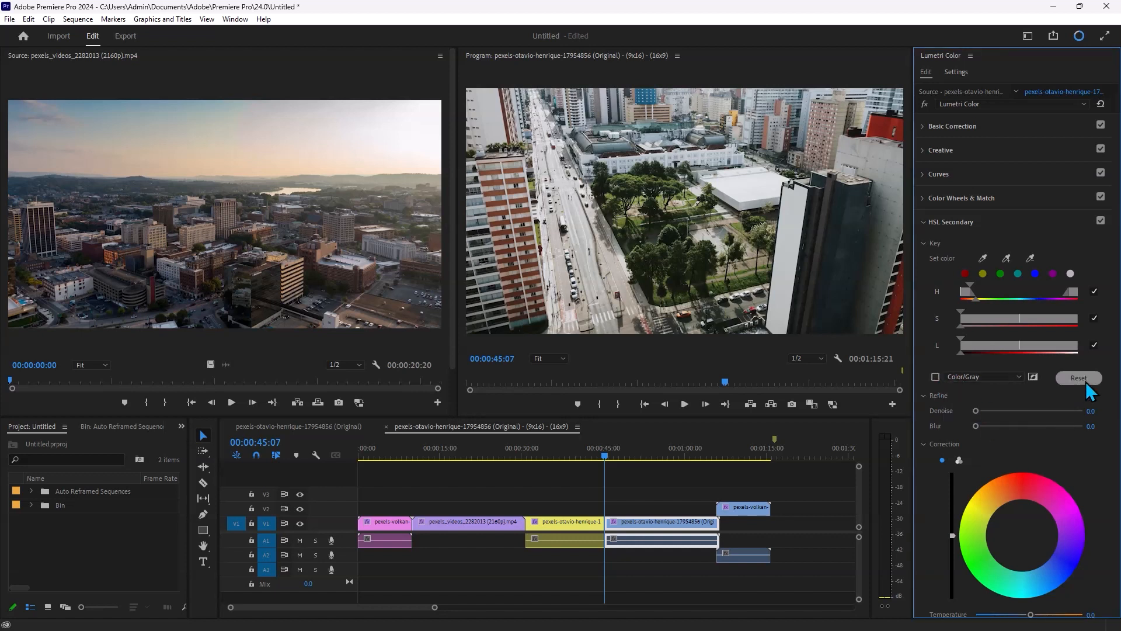
# - Reset the HSL Secondary key, try tinting the image with its Correction wheel, and collapse the section
pyautogui.scroll(-1, 1085, 381)
pyautogui.moveTo(974, 370)
pyautogui.mouseDown()
pyautogui.moveTo(1031, 376)
pyautogui.moveTo(892, 376)
pyautogui.moveTo(1080, 390)
pyautogui.moveTo(940, 389)
pyautogui.moveTo(972, 384)
pyautogui.mouseUp()
pyautogui.click(1021, 499)
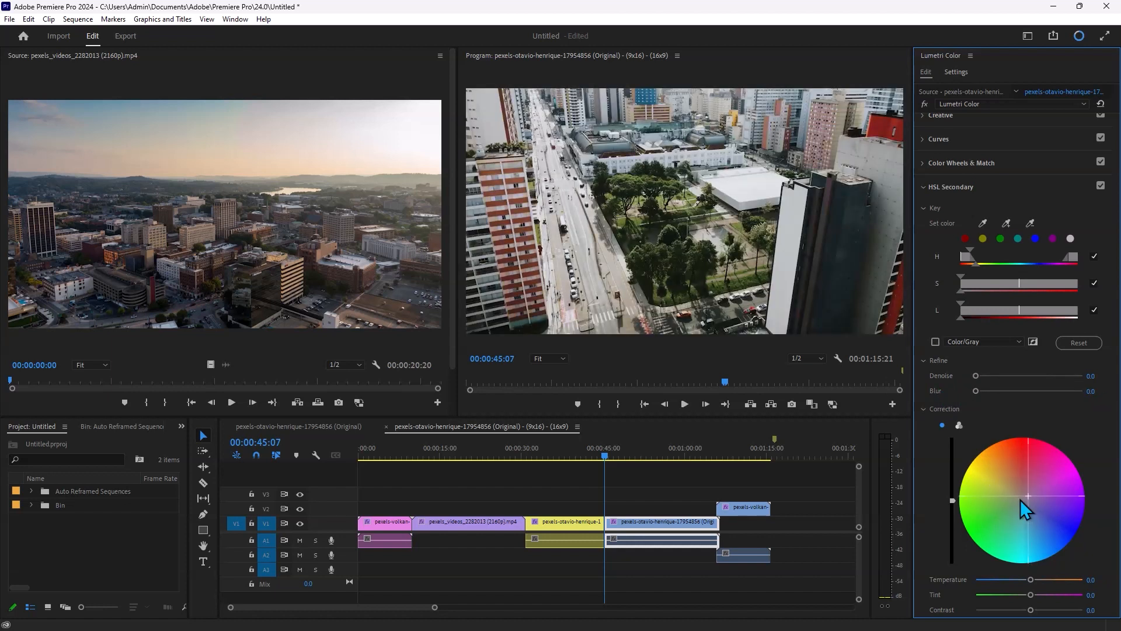
pyautogui.click(1086, 343)
pyautogui.scroll(-3, 1038, 526)
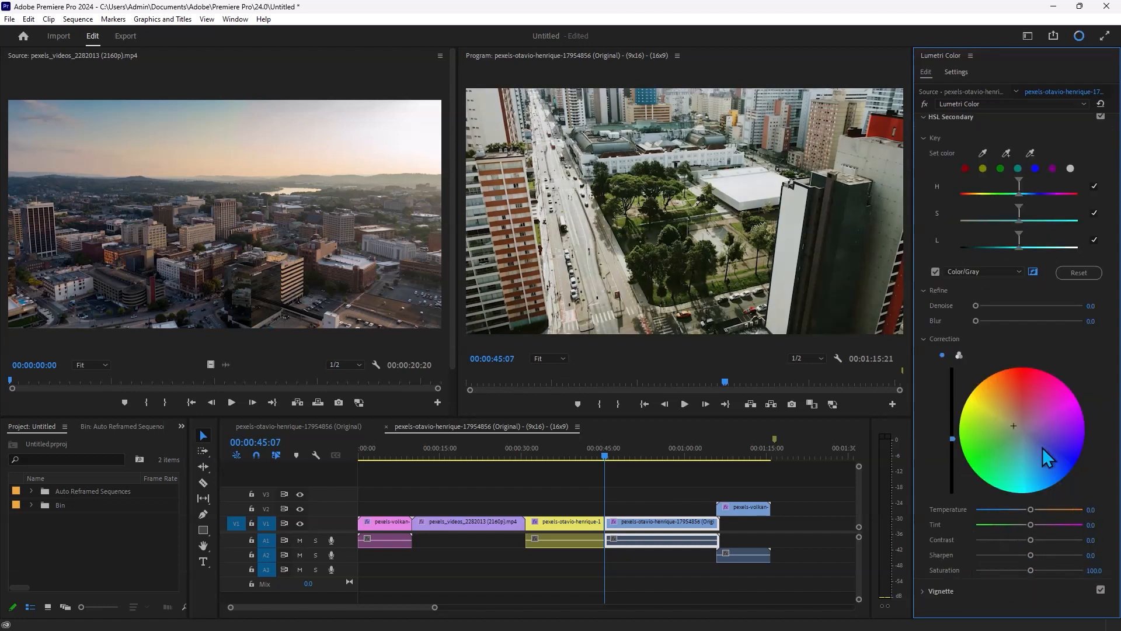
pyautogui.scroll(3, 964, 220)
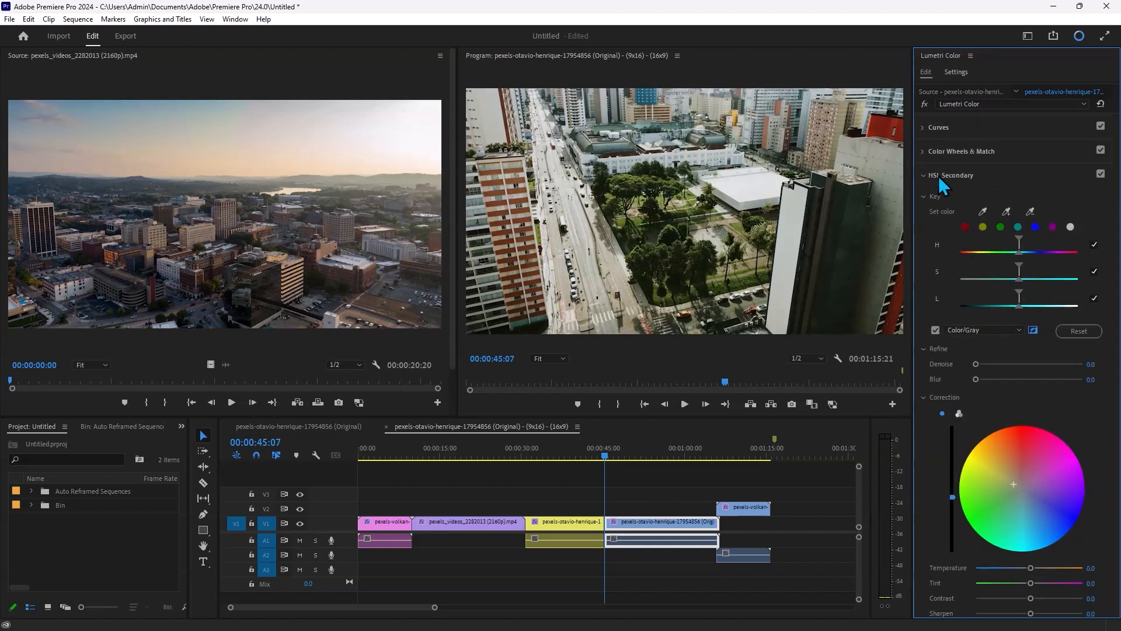
pyautogui.click(937, 178)
# - Try shifting the Vignette sliders, starting with Amount, and reset the Lumetri effect after each trial
pyautogui.click(959, 247)
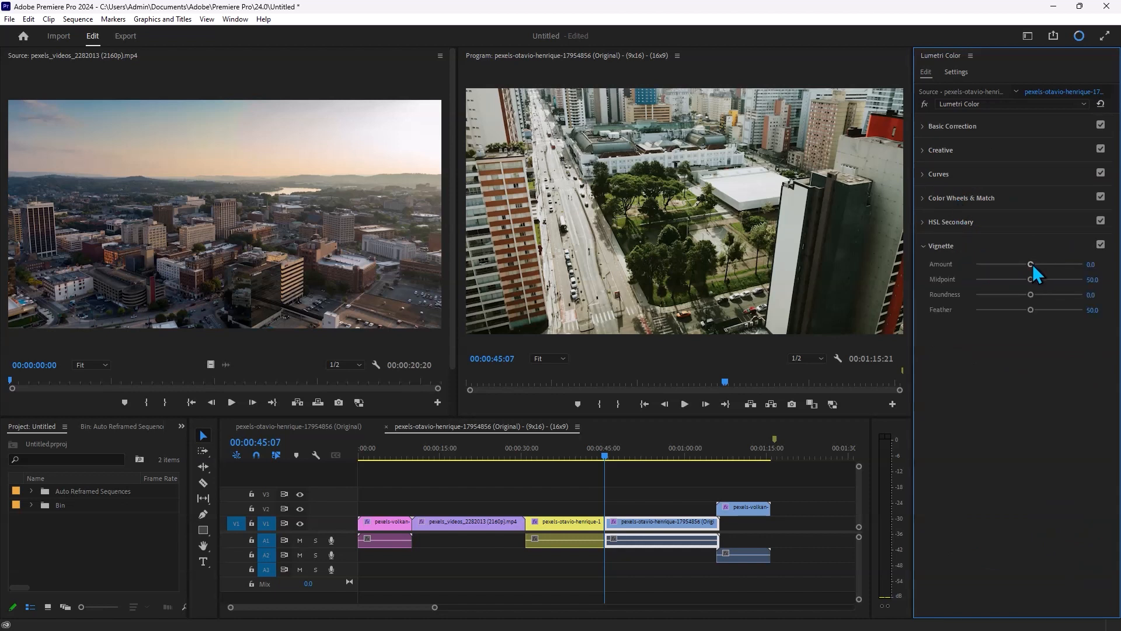
pyautogui.moveTo(1031, 279)
pyautogui.mouseDown()
pyautogui.moveTo(815, 290)
pyautogui.moveTo(1033, 274)
pyautogui.mouseUp()
pyautogui.moveTo(948, 280); pyautogui.dragTo(1117, 276)
pyautogui.click(1100, 104)
pyautogui.moveTo(1030, 294); pyautogui.dragTo(941, 306)
pyautogui.click(1100, 104)
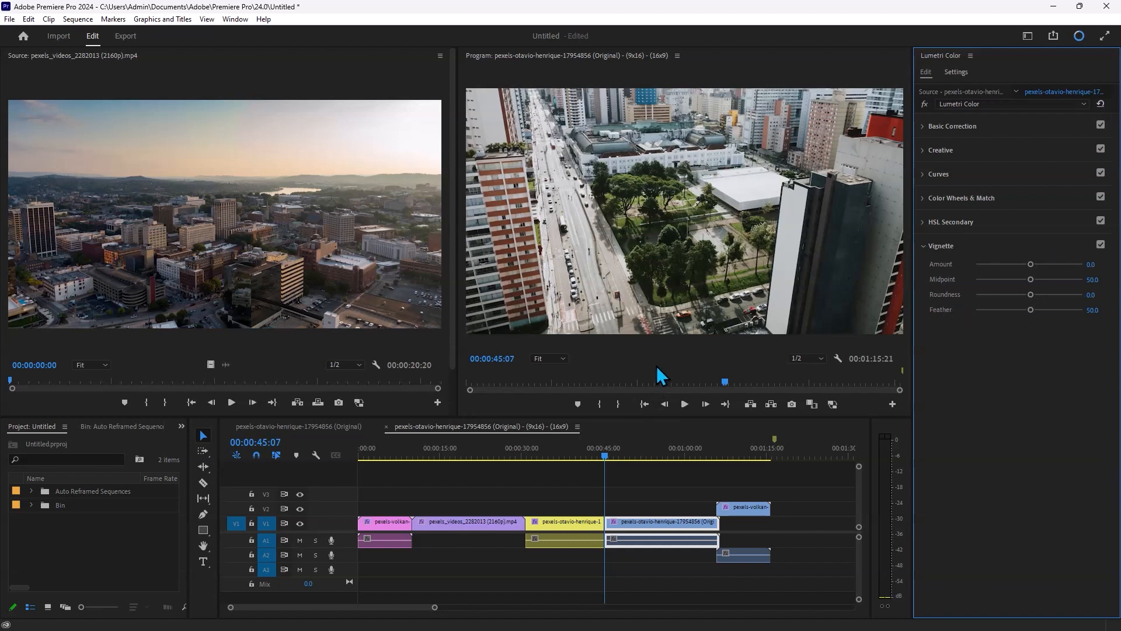